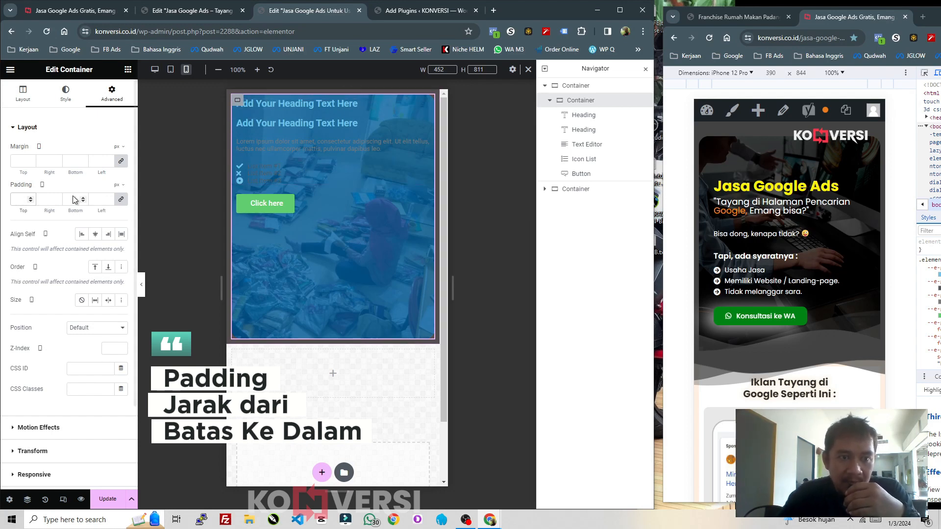
# Try a linked padding of 40 px on all sides of the inner container and reduce it gradually to 19 px.
pyautogui.click(19, 200)
pyautogui.write('40')
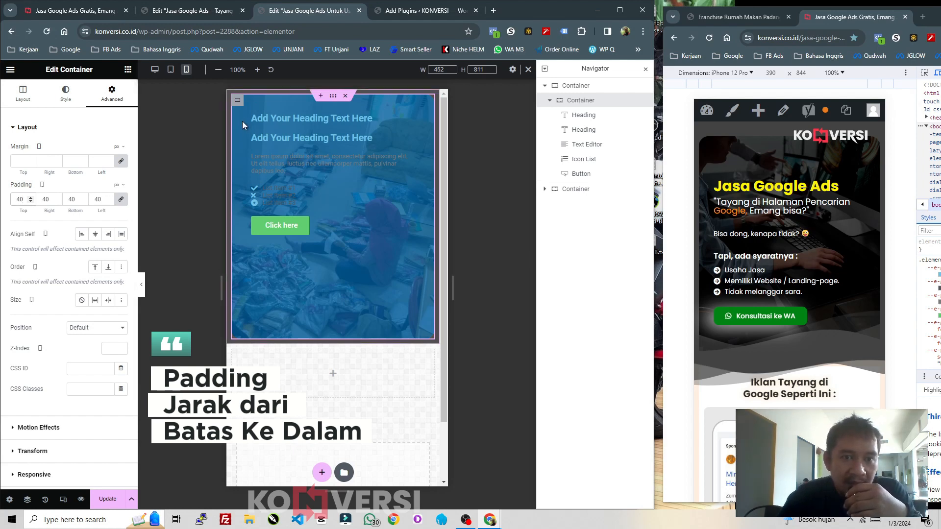
pyautogui.click(29, 202)
pyautogui.click(29, 201)
pyautogui.click(29, 201)
pyautogui.click(29, 201)
pyautogui.click(29, 202)
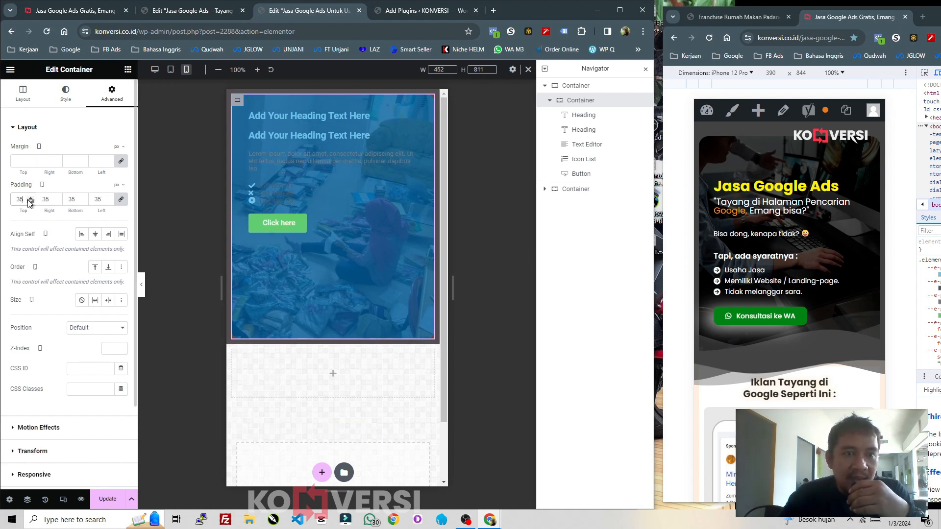
pyautogui.click(29, 202)
pyautogui.click(29, 201)
pyautogui.click(28, 201)
pyautogui.click(29, 201)
pyautogui.click(29, 201)
pyautogui.click(29, 201)
pyautogui.click(29, 201)
pyautogui.click(29, 201)
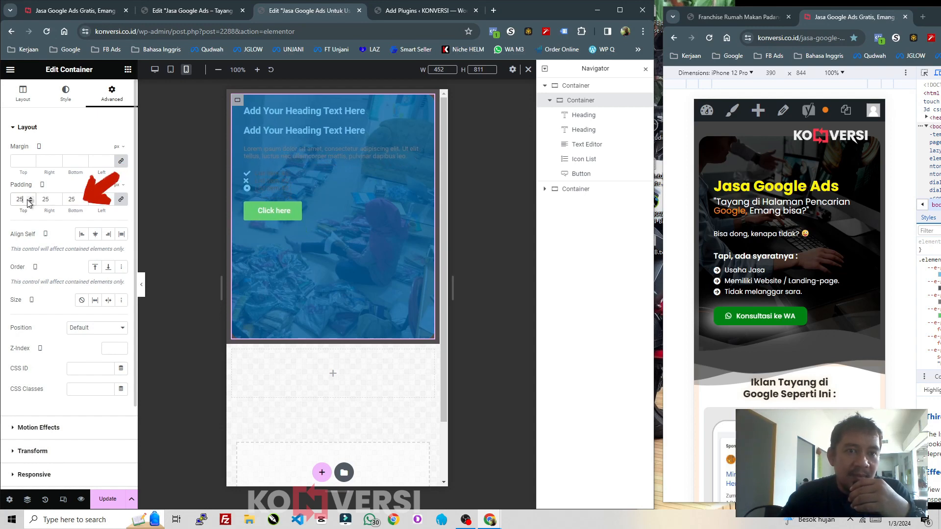
pyautogui.click(29, 201)
pyautogui.click(29, 201)
pyautogui.click(29, 202)
pyautogui.click(29, 201)
pyautogui.click(29, 201)
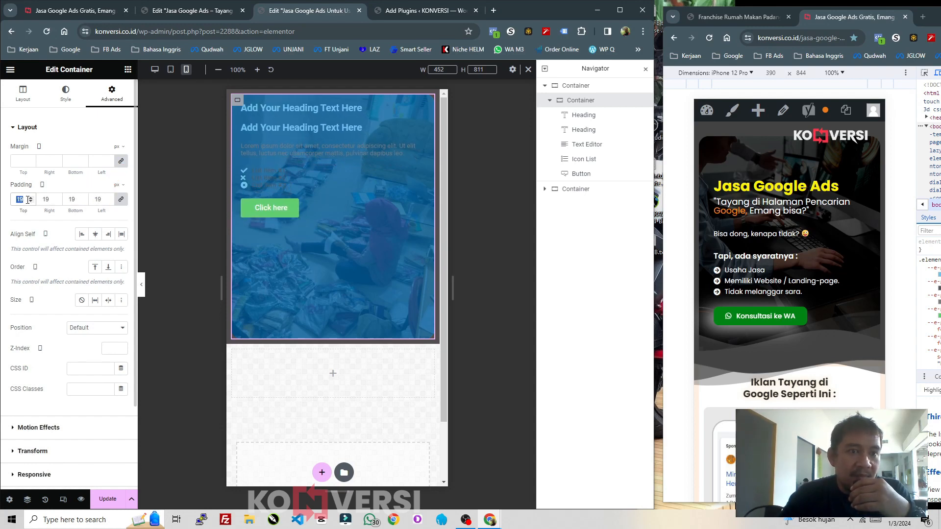
# Set the inner container's padding to 50 px on all sides and keep its elements expanded in the structure.
pyautogui.write('50')
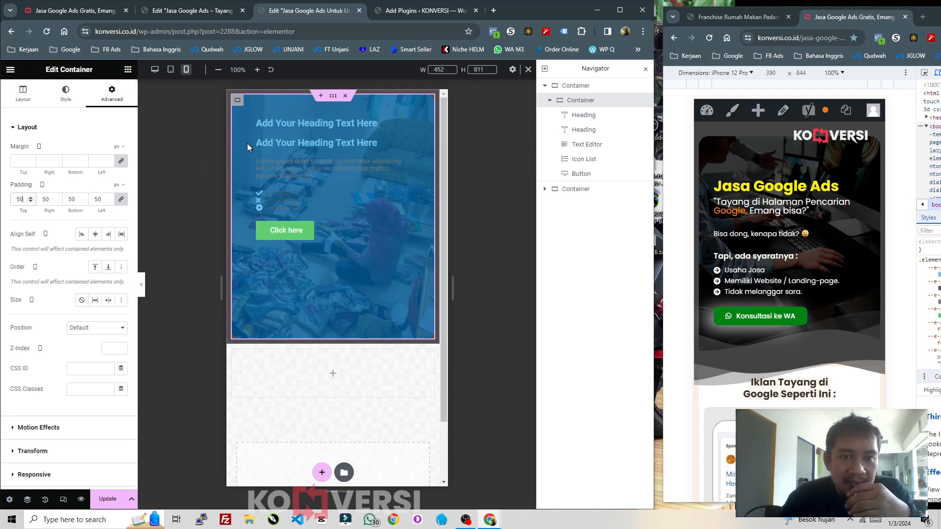
pyautogui.moveTo(240, 139)
pyautogui.mouseDown()
pyautogui.moveTo(256, 143)
pyautogui.moveTo(242, 139)
pyautogui.mouseUp()
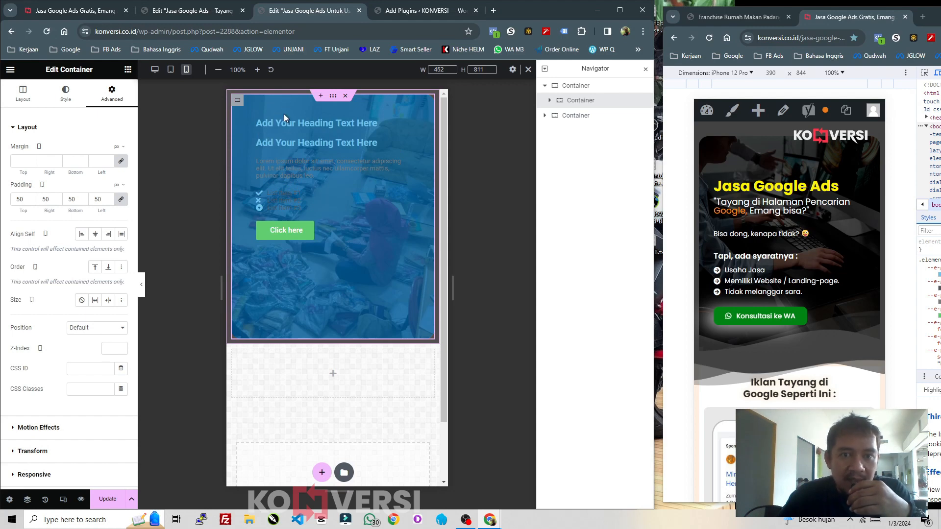
pyautogui.click(548, 101)
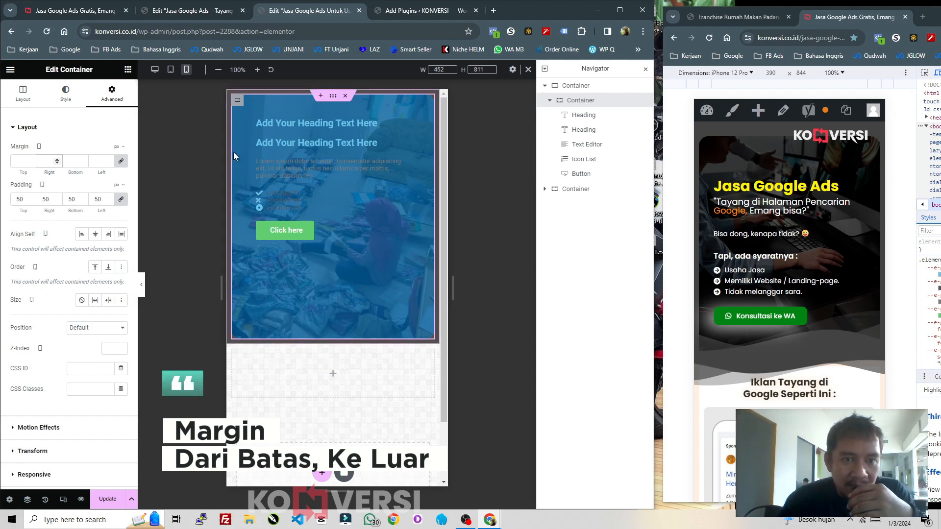
# Try a linked margin of 40 px on all sides of the inner container.
pyautogui.click(43, 157)
pyautogui.write('40')
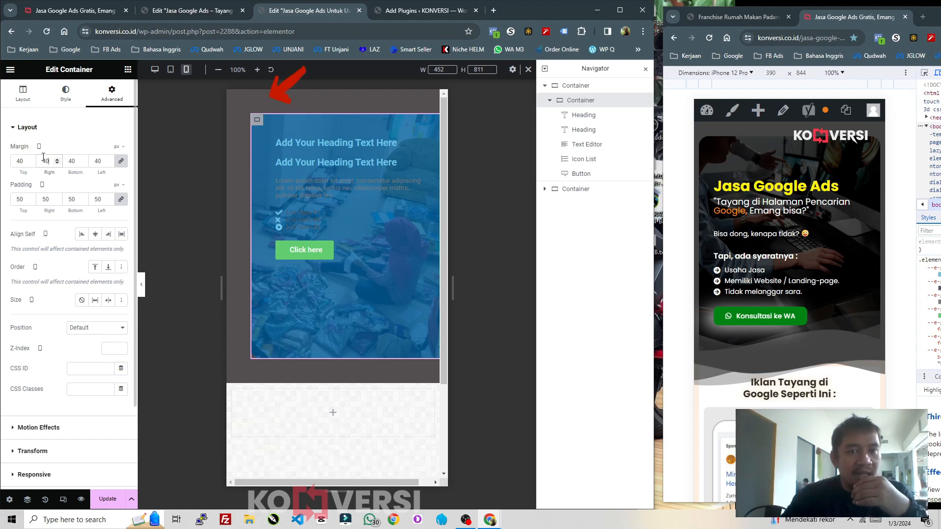
pyautogui.doubleClick(45, 161)
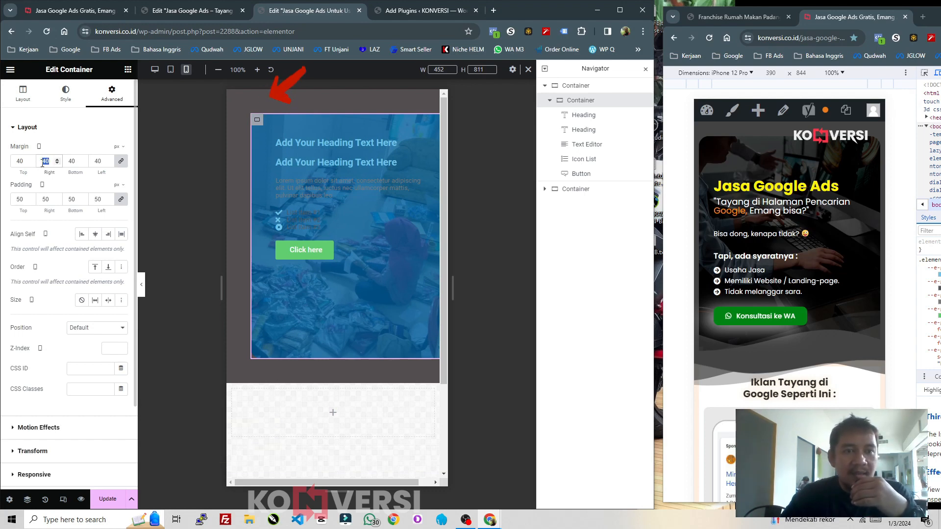
# Unlink the inner container's margin values and set top, bottom, left and right margins to 0 px.
pyautogui.click(125, 166)
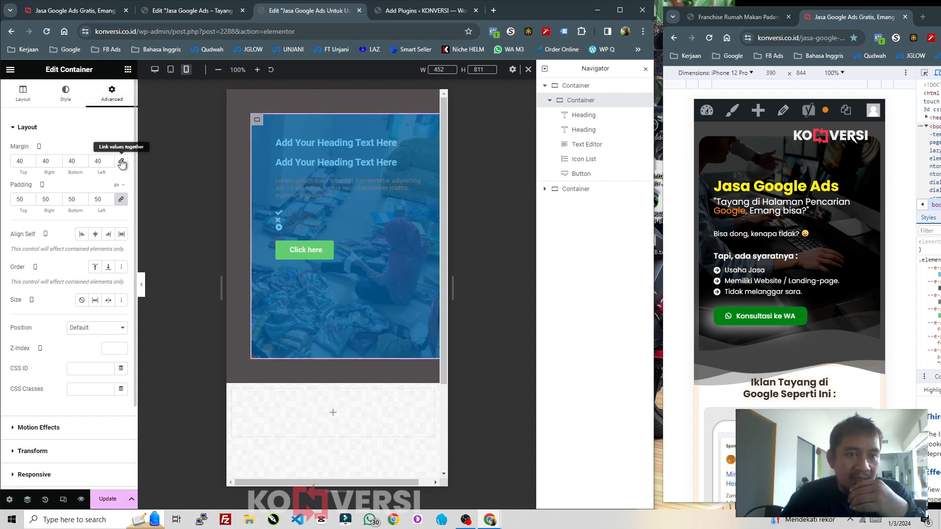
pyautogui.moveTo(29, 162)
pyautogui.mouseDown()
pyautogui.moveTo(12, 162)
pyautogui.moveTo(19, 159)
pyautogui.mouseUp()
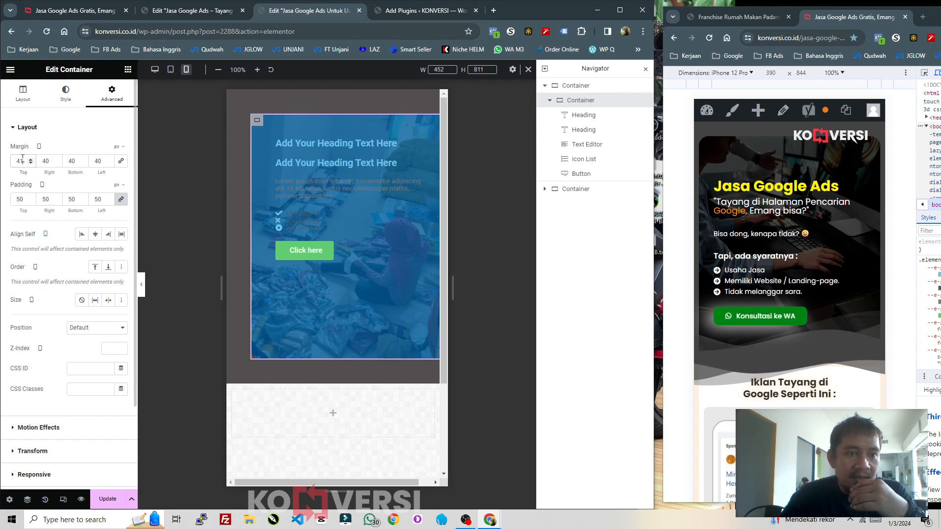
pyautogui.write('0')
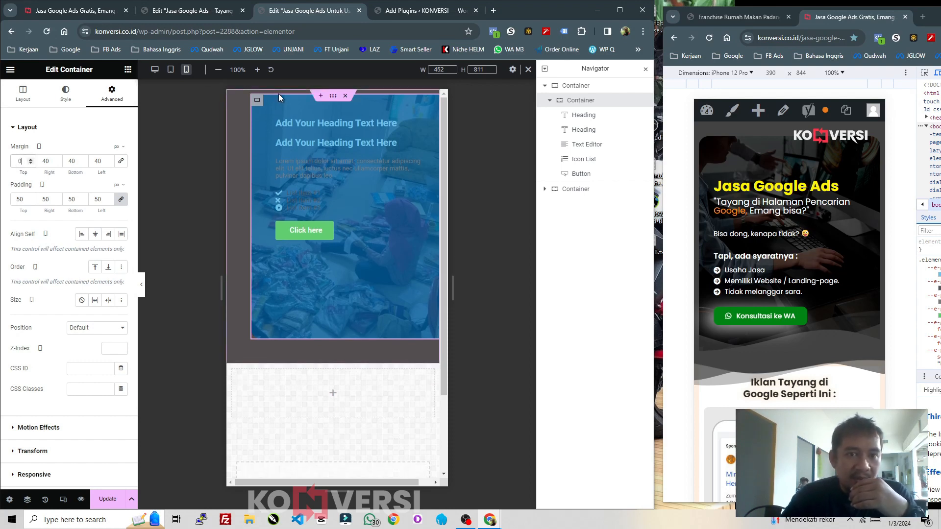
pyautogui.doubleClick(70, 161)
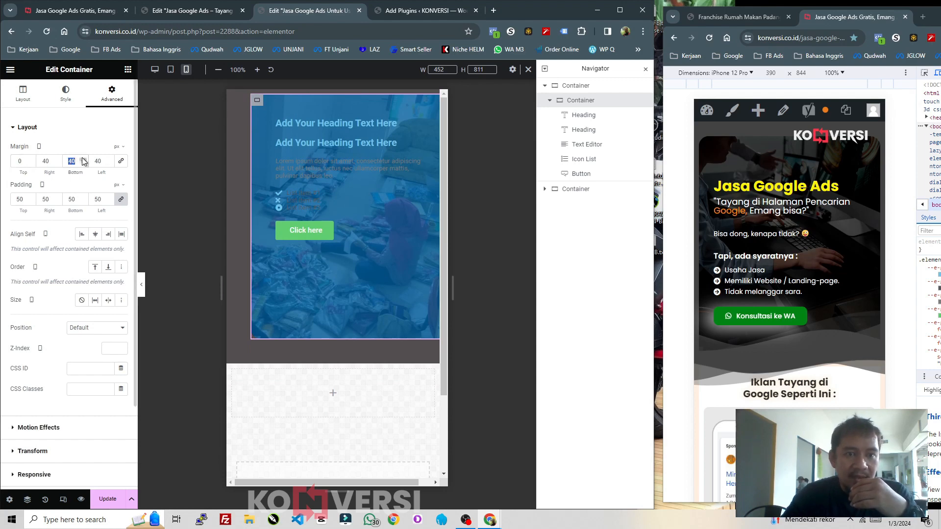
pyautogui.write('0')
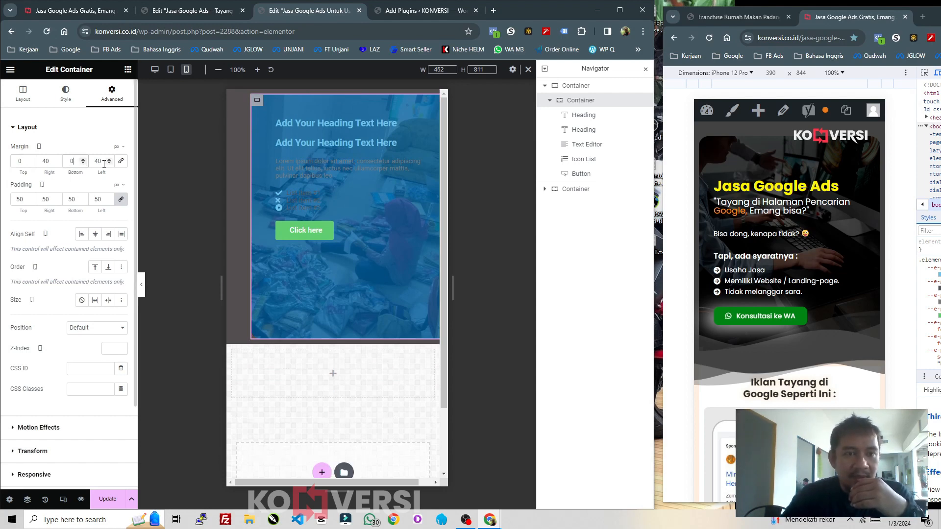
pyautogui.write('0')
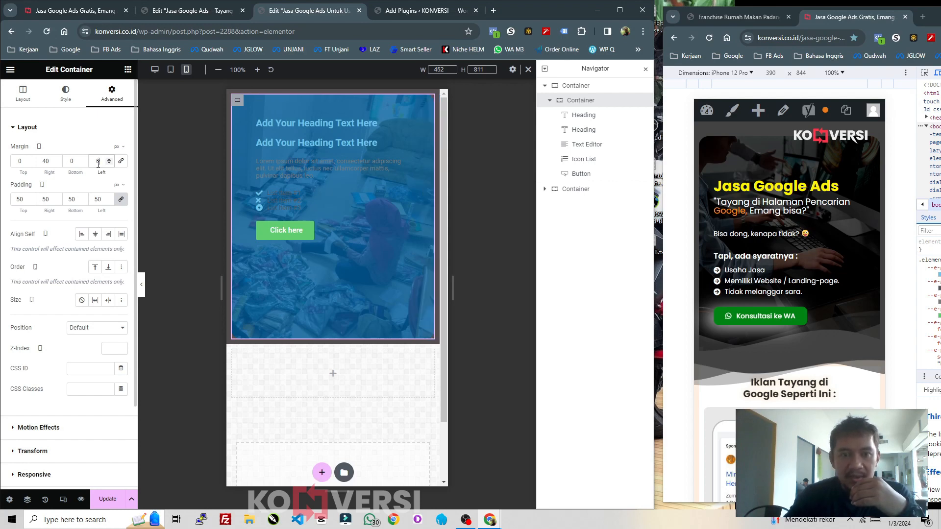
pyautogui.click(46, 162)
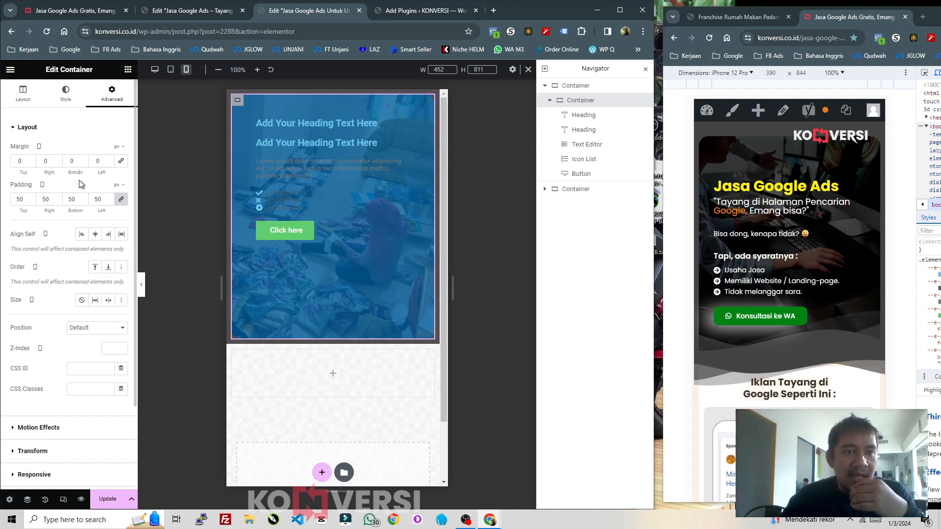
# Try raising the inner container's linked padding to 53 px and bring it back to 50 px.
pyautogui.click(121, 200)
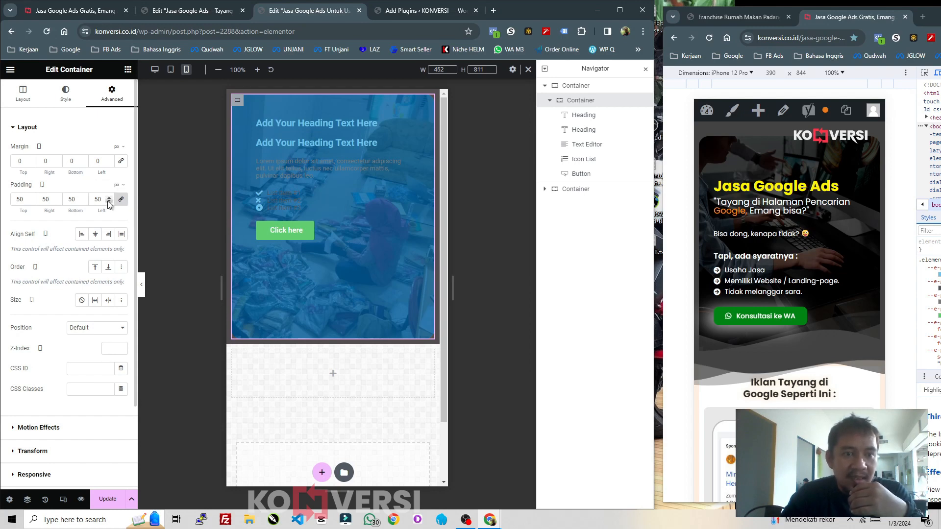
pyautogui.click(109, 197)
pyautogui.click(109, 197)
pyautogui.click(110, 197)
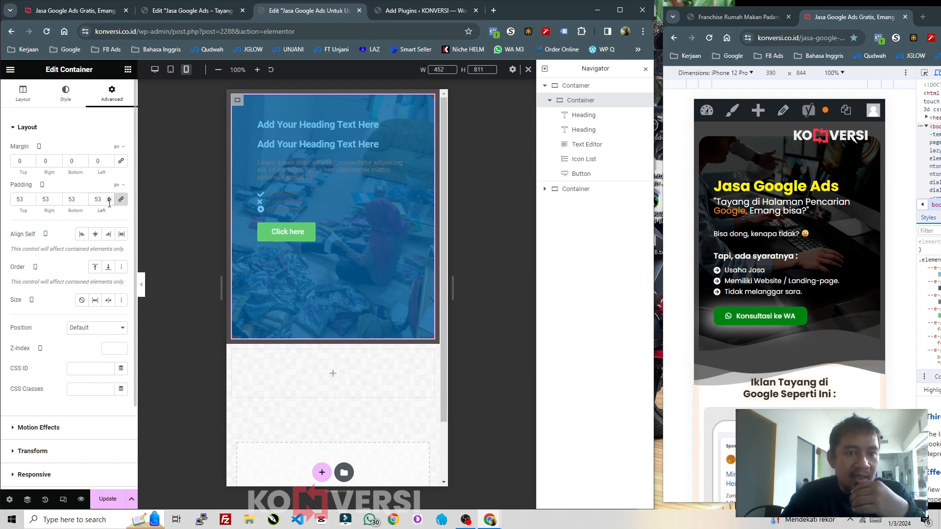
pyautogui.click(110, 201)
pyautogui.click(109, 202)
pyautogui.click(109, 201)
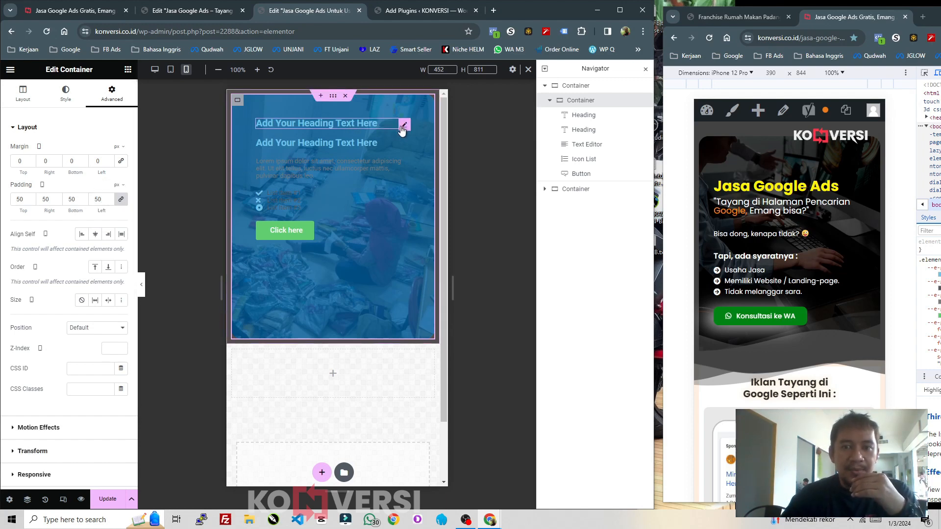
# Change the first heading's text color to bright yellow (#FFF800).
pyautogui.click(402, 126)
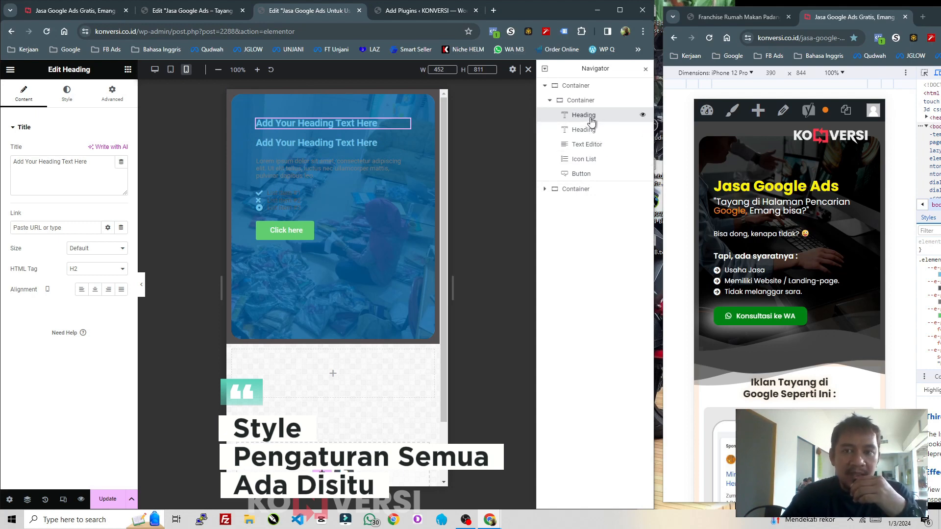
pyautogui.click(67, 94)
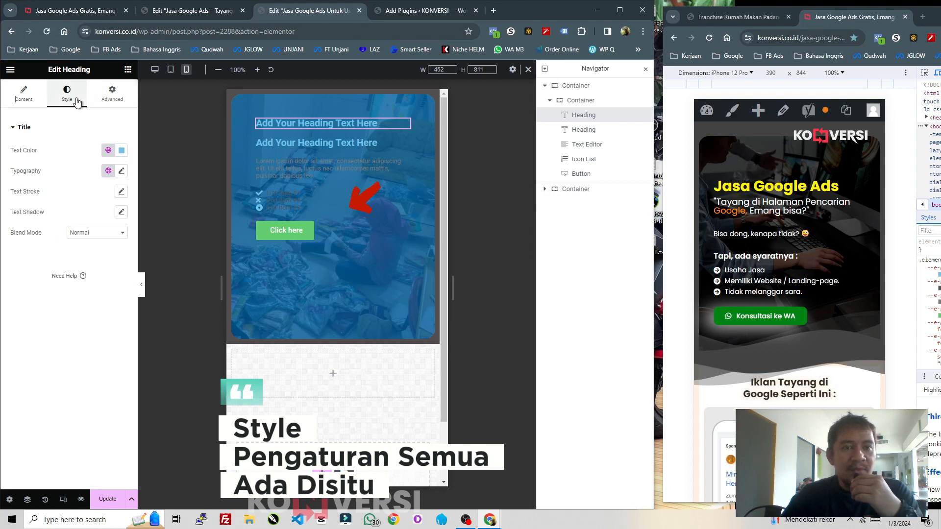
pyautogui.click(121, 150)
pyautogui.click(84, 270)
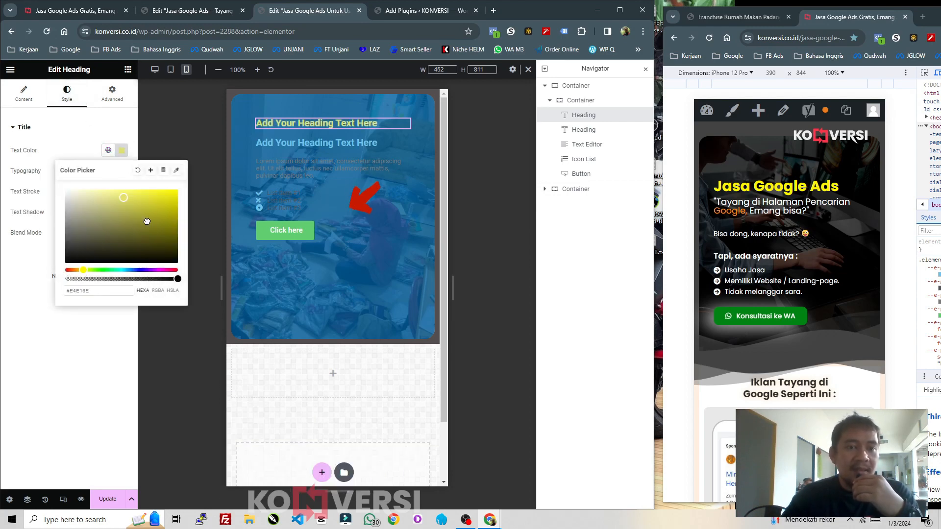
pyautogui.click(177, 191)
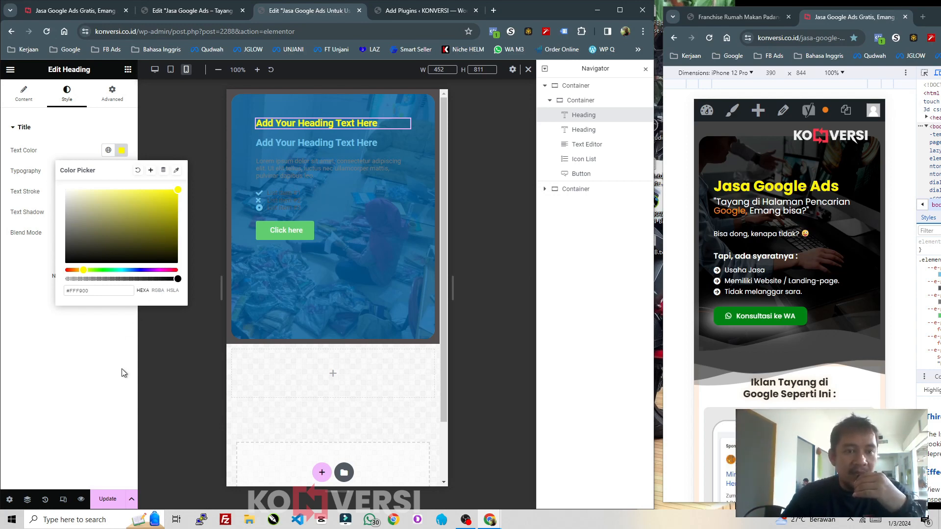
pyautogui.click(112, 356)
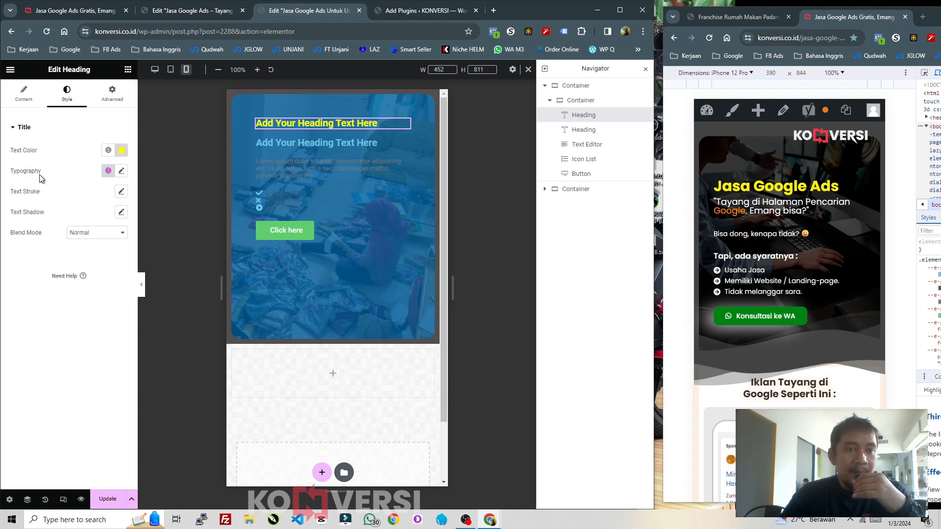
# Set the first heading's font family to Poppins.
pyautogui.click(121, 171)
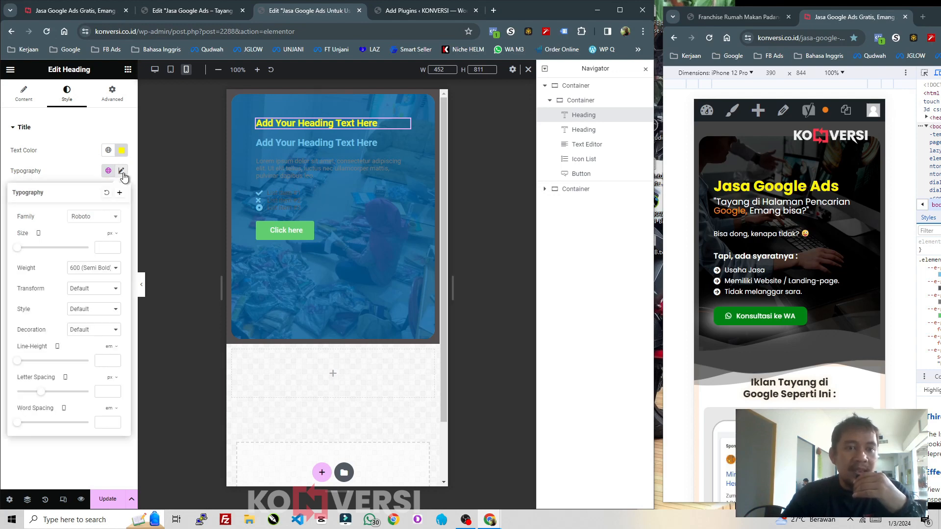
pyautogui.click(93, 223)
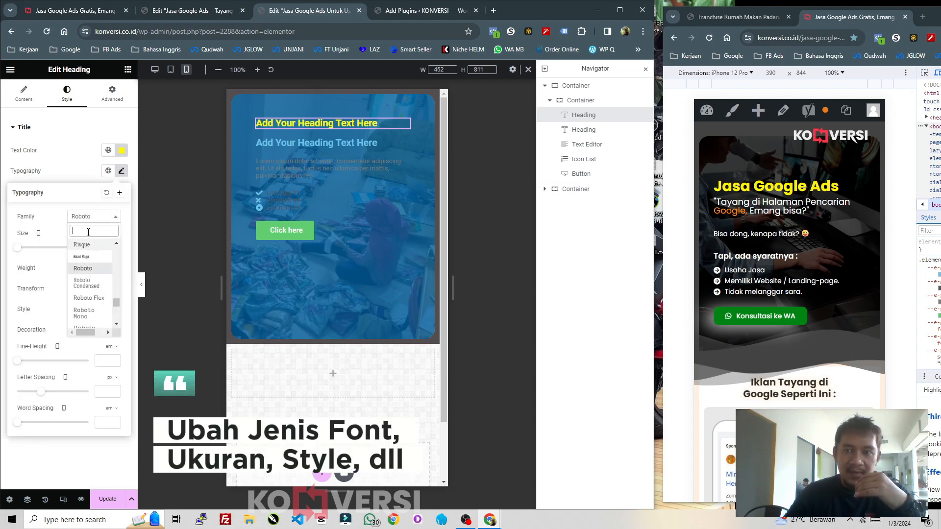
pyautogui.write('popp')
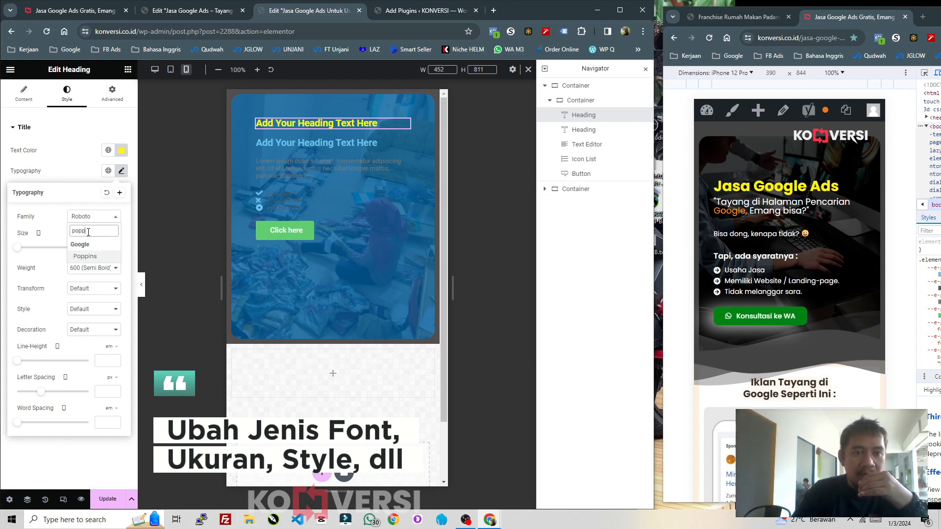
pyautogui.click(101, 256)
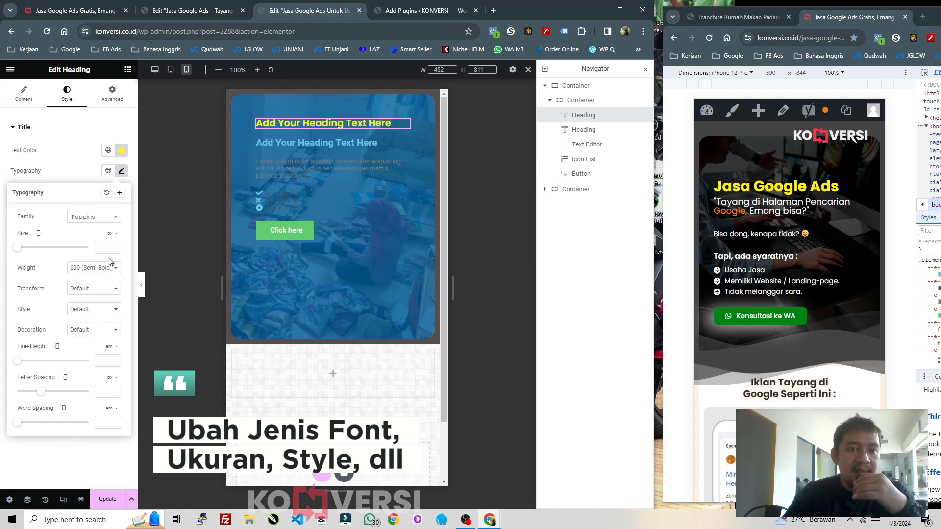
# Set the first heading's font size to 28 px.
pyautogui.write('32')
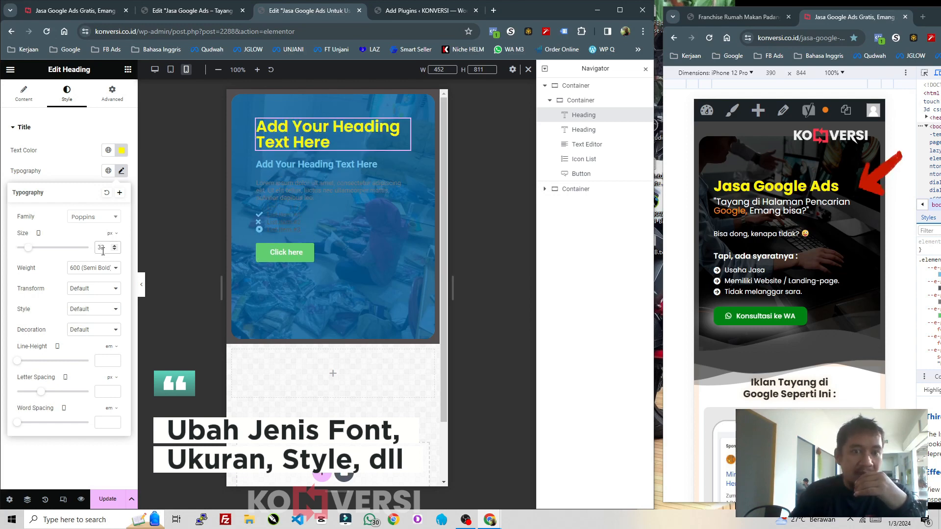
pyautogui.press('Down')
pyautogui.press('Down')
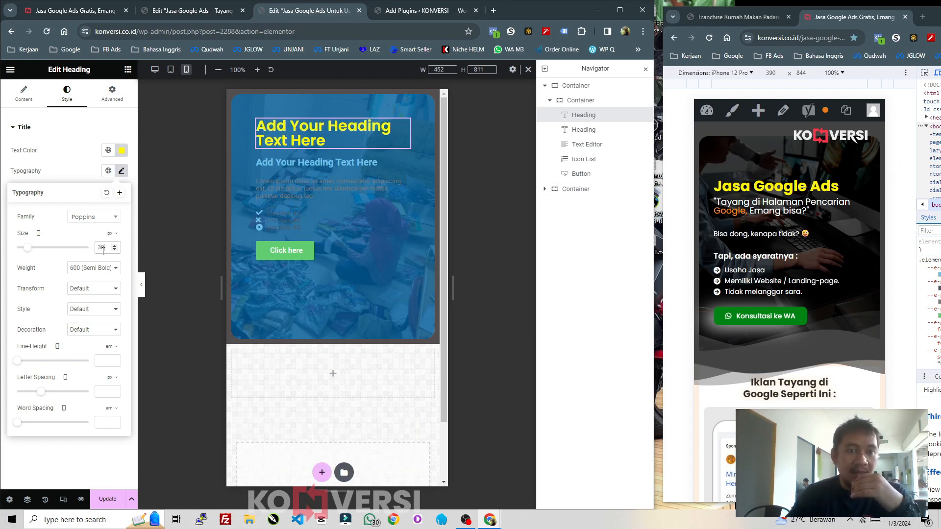
pyautogui.press('Down')
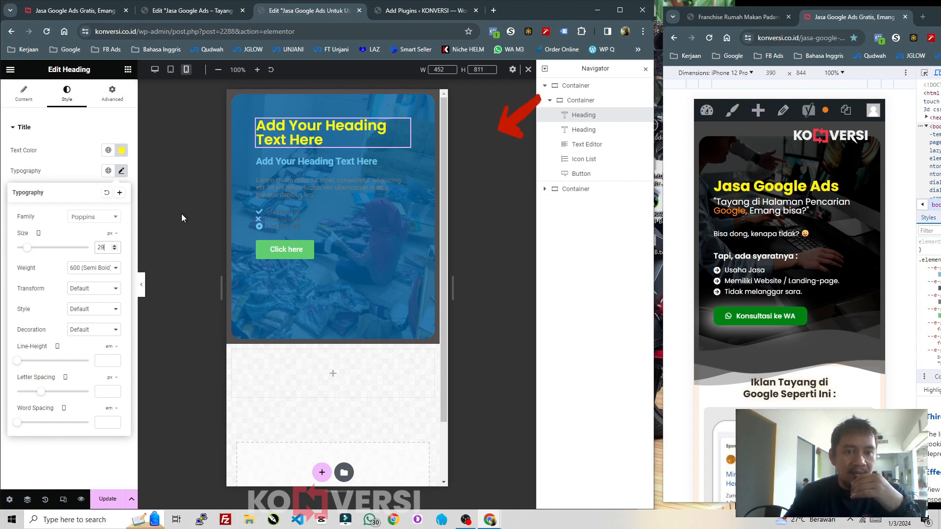
pyautogui.press('Down')
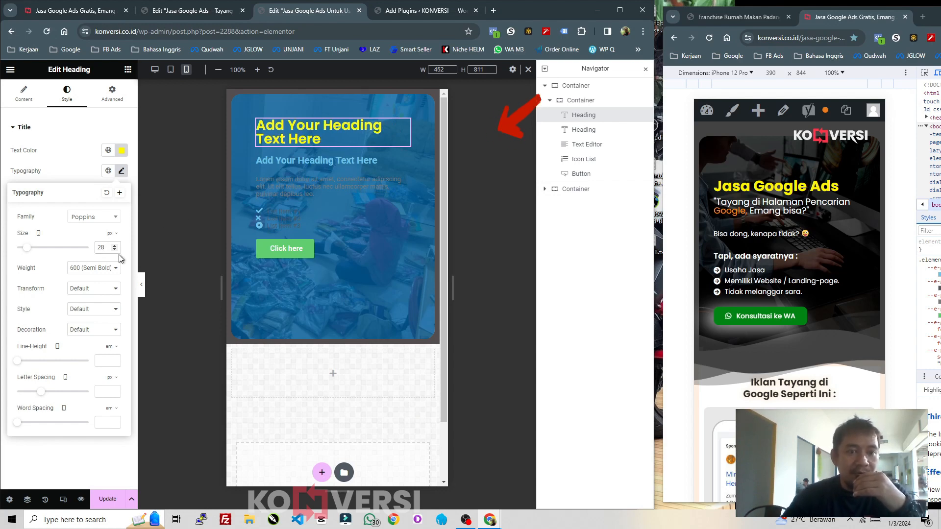
# Set the first heading's font weight to 800 (Extra Bold) and close its typography settings.
pyautogui.click(95, 268)
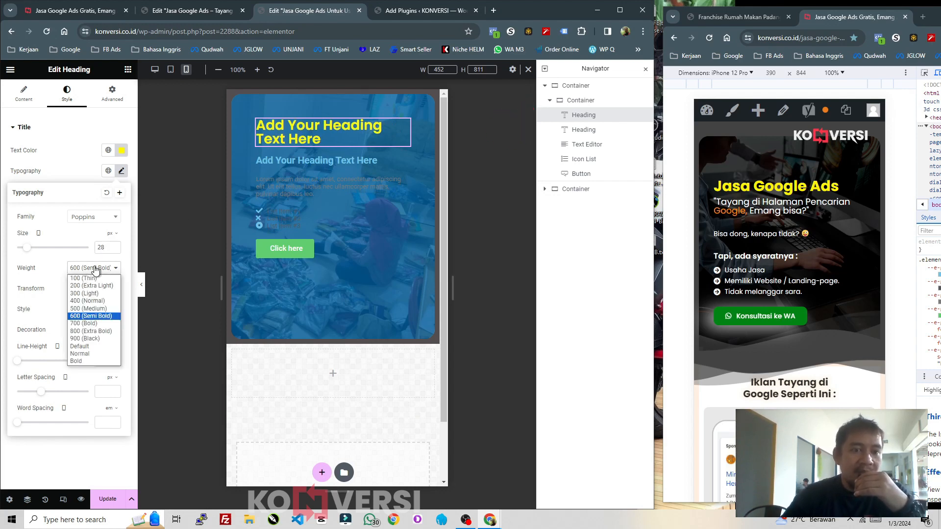
pyautogui.click(101, 331)
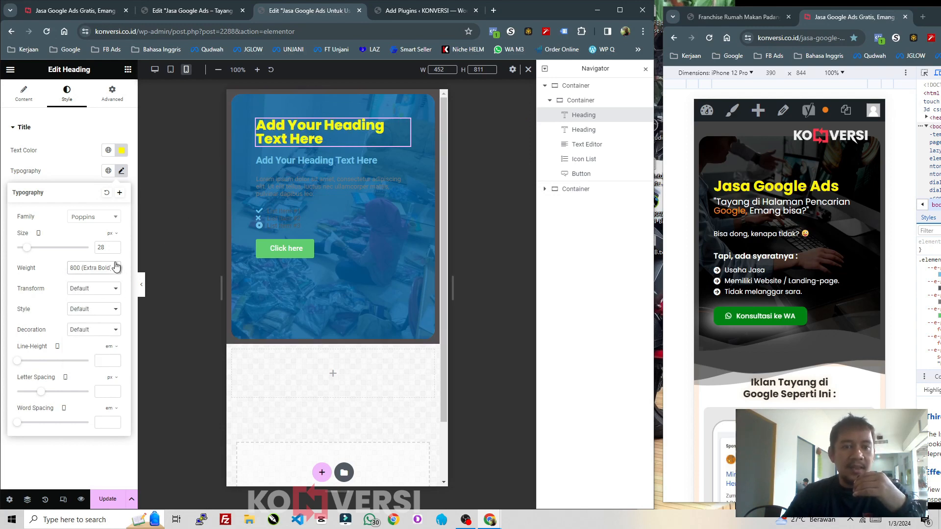
pyautogui.click(292, 137)
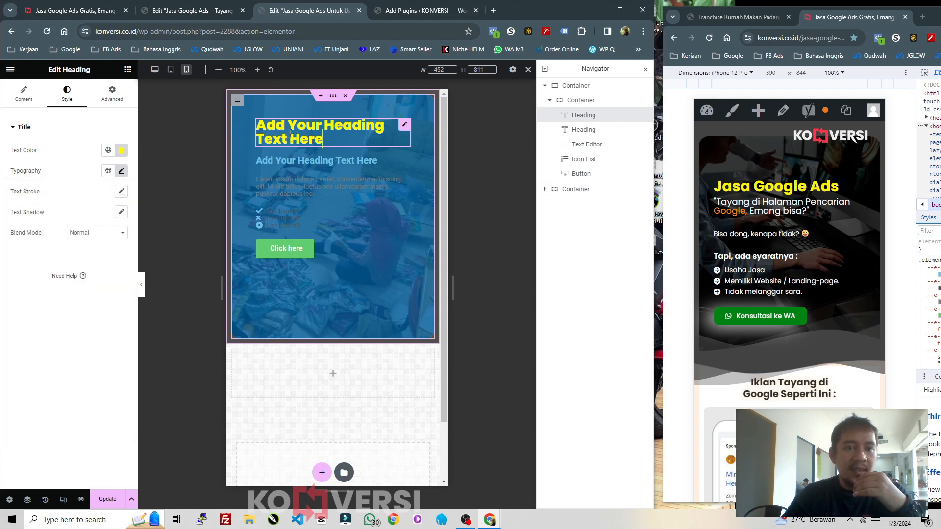
# Replace the first heading's text with "Jasa Google Ads".
pyautogui.click(23, 100)
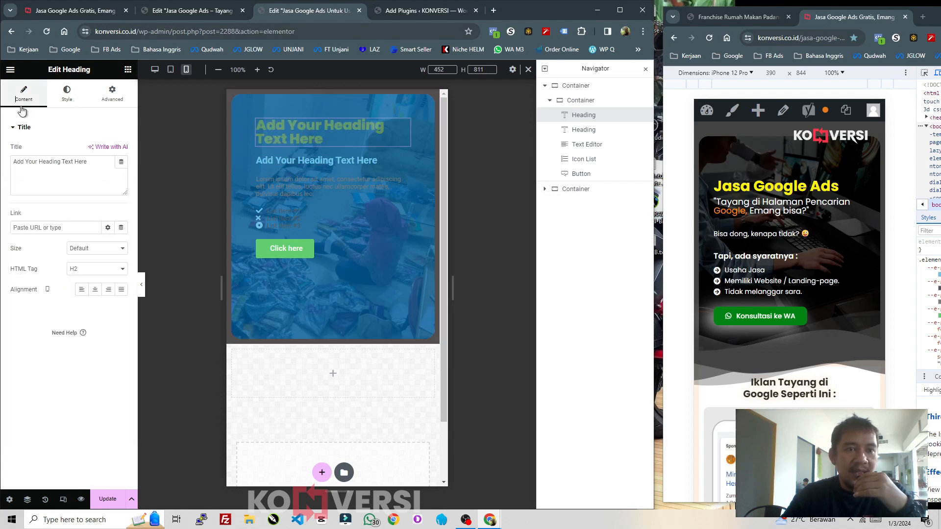
pyautogui.moveTo(91, 164); pyautogui.dragTo(1, 168)
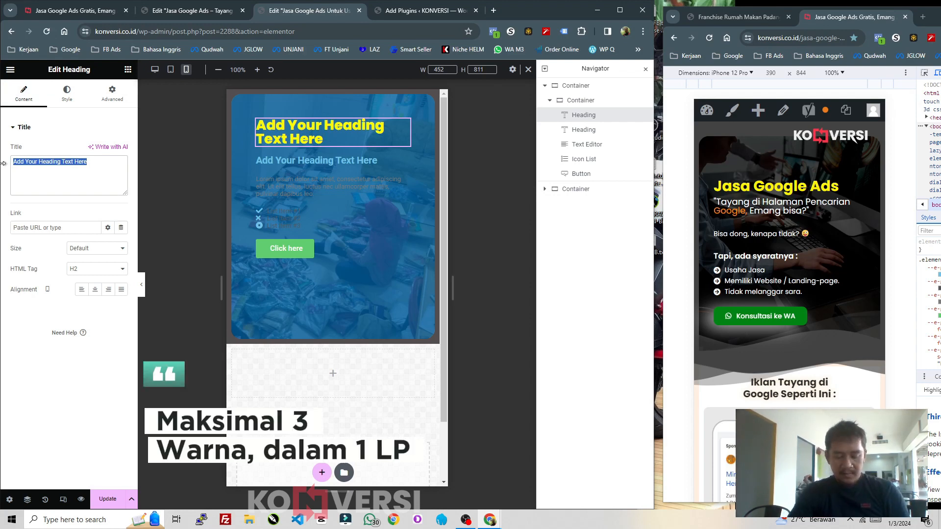
pyautogui.write('Jasa Google')
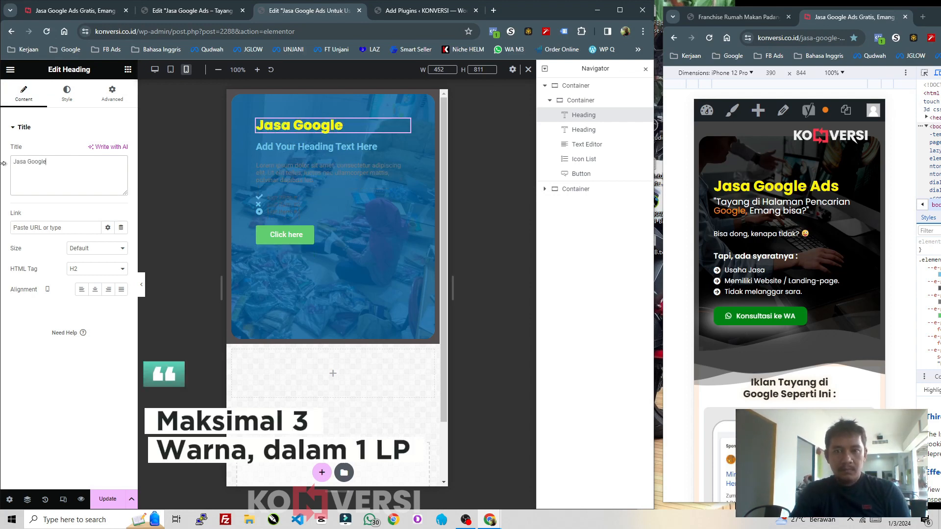
pyautogui.write(' Ads')
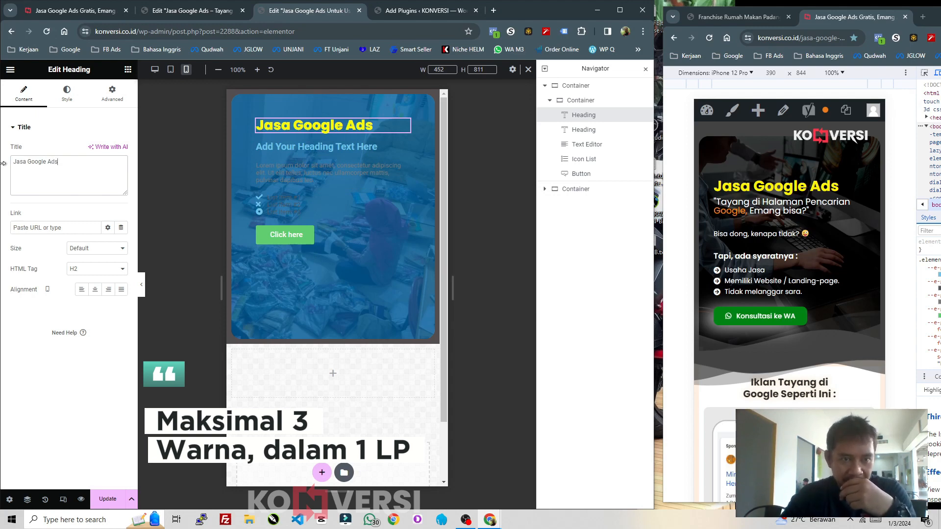
pyautogui.moveTo(77, 169); pyautogui.dragTo(16, 162)
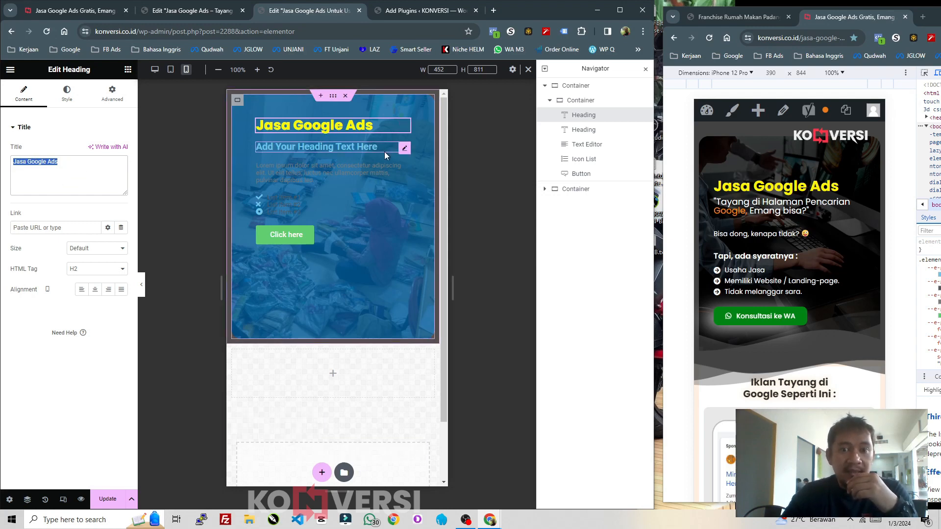
# Replace the second heading's text with "Tayang di Halaman Pencarian Google, emang bisa?, starting it with a quotation mark.
pyautogui.click(403, 151)
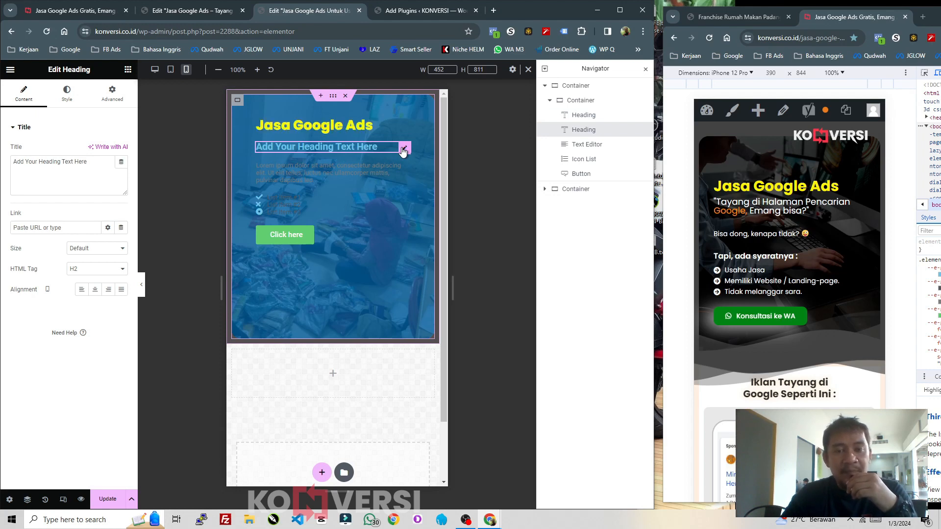
pyautogui.moveTo(96, 166); pyautogui.dragTo(3, 165)
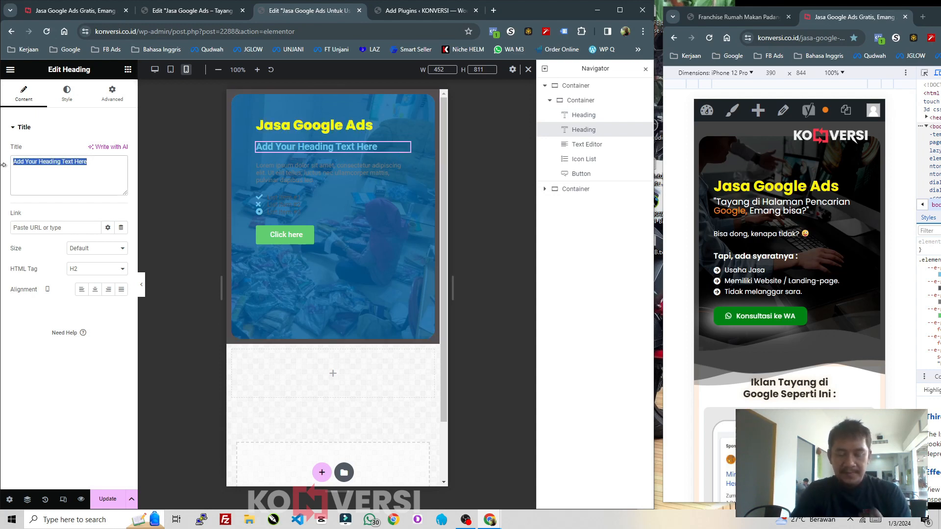
pyautogui.write('"Tayang di Halaman Pencarian Google, emang bisa?')
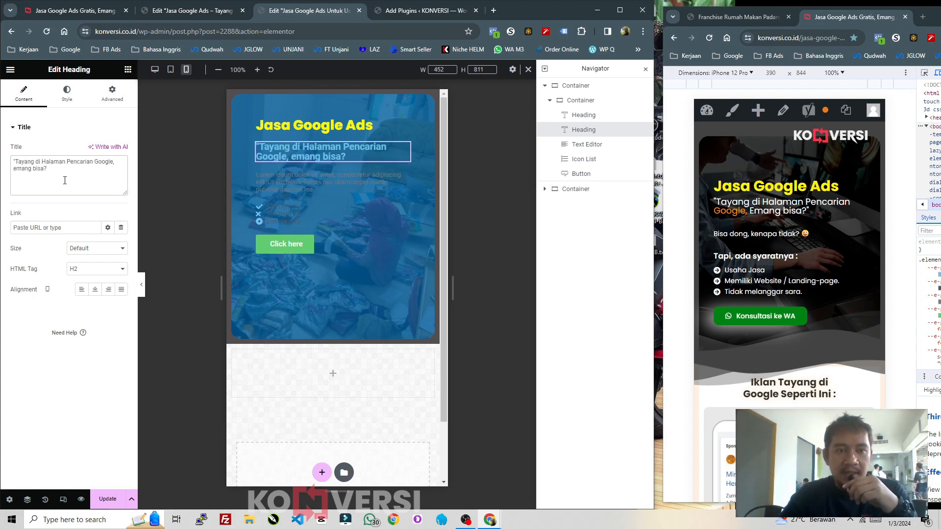
# Set the second heading's font size to 18 px and its weight to 400 (Normal).
pyautogui.click(71, 98)
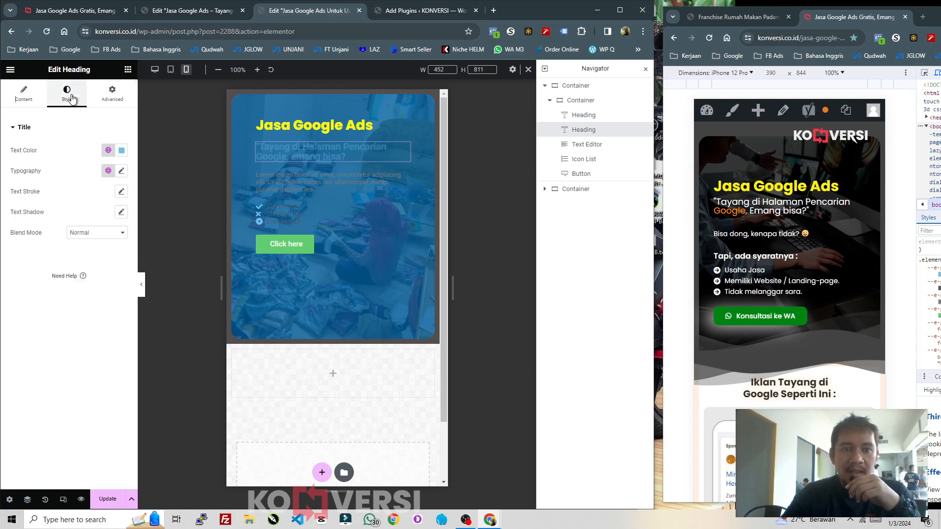
pyautogui.click(121, 172)
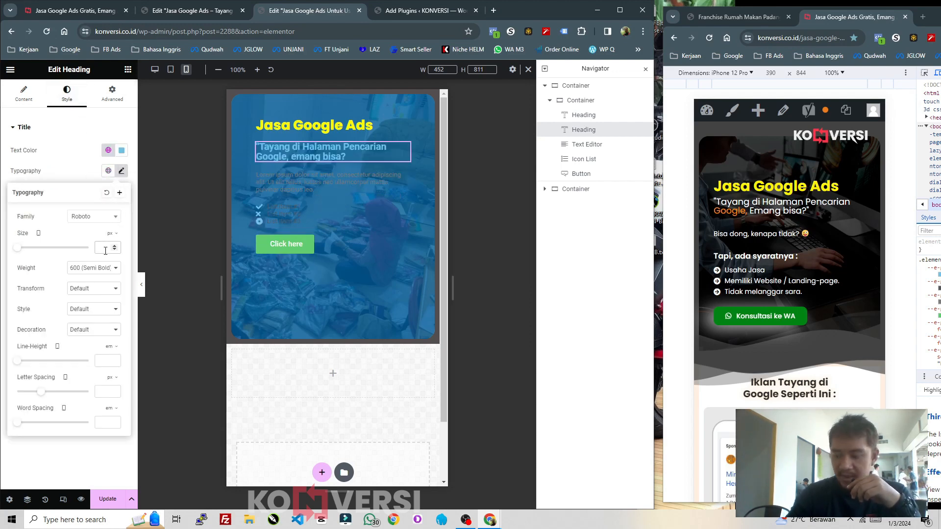
pyautogui.write('18')
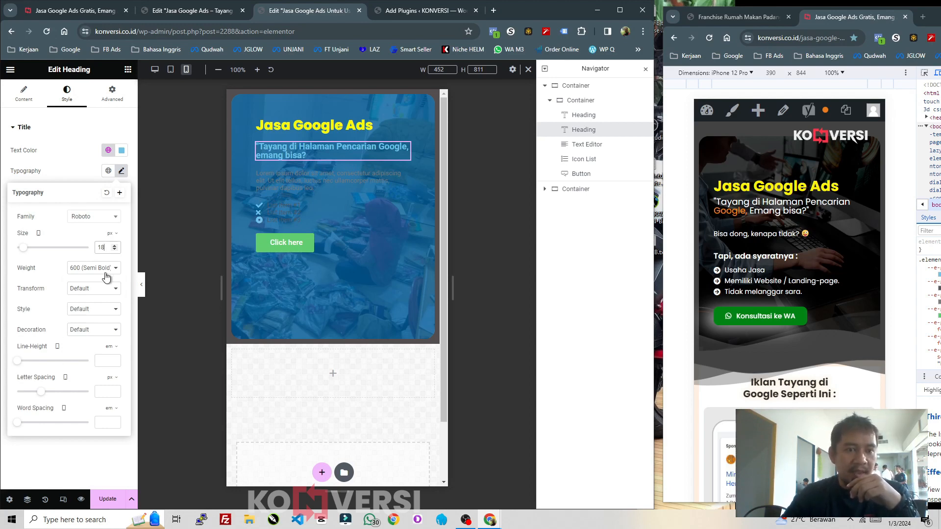
pyautogui.click(104, 268)
pyautogui.click(87, 300)
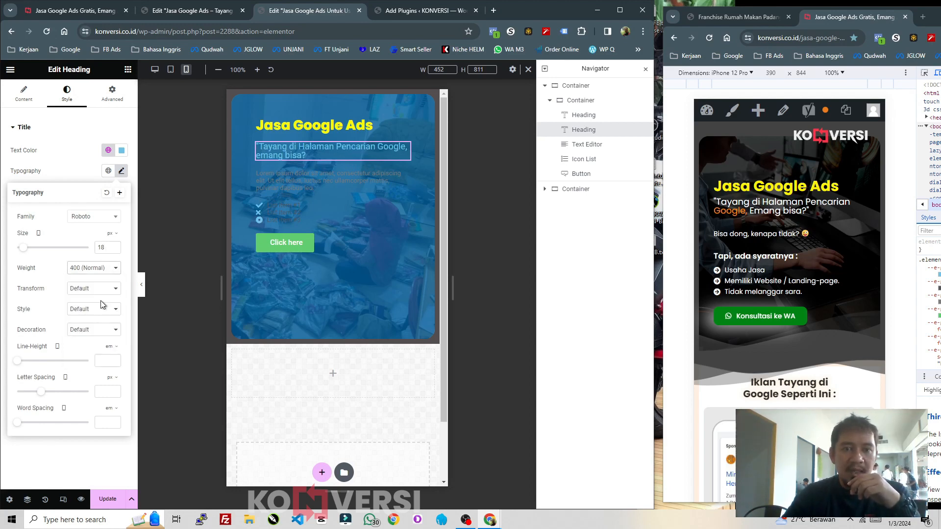
# Change the second heading's text color to white.
pyautogui.click(121, 150)
pyautogui.moveTo(125, 200); pyautogui.dragTo(56, 186)
pyautogui.click(92, 146)
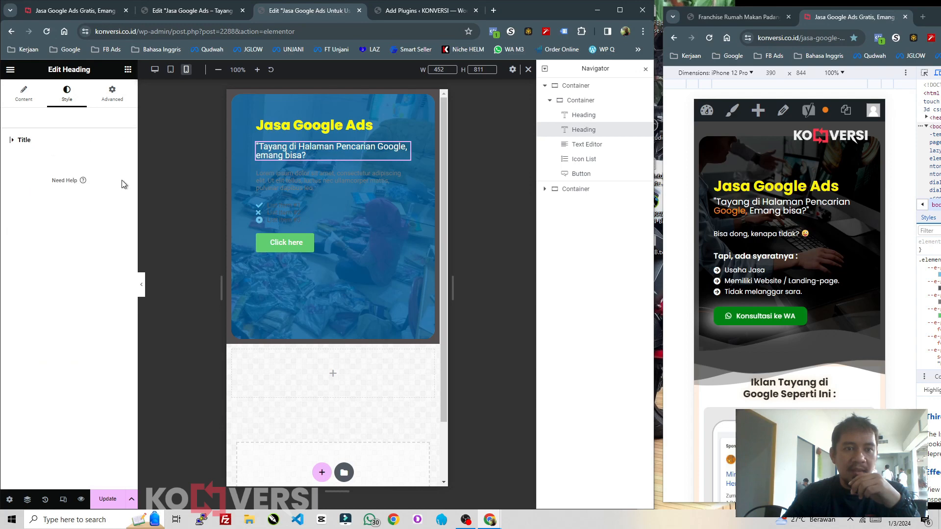
# Set the second heading's font family to Poppins and close its typography settings.
pyautogui.click(121, 183)
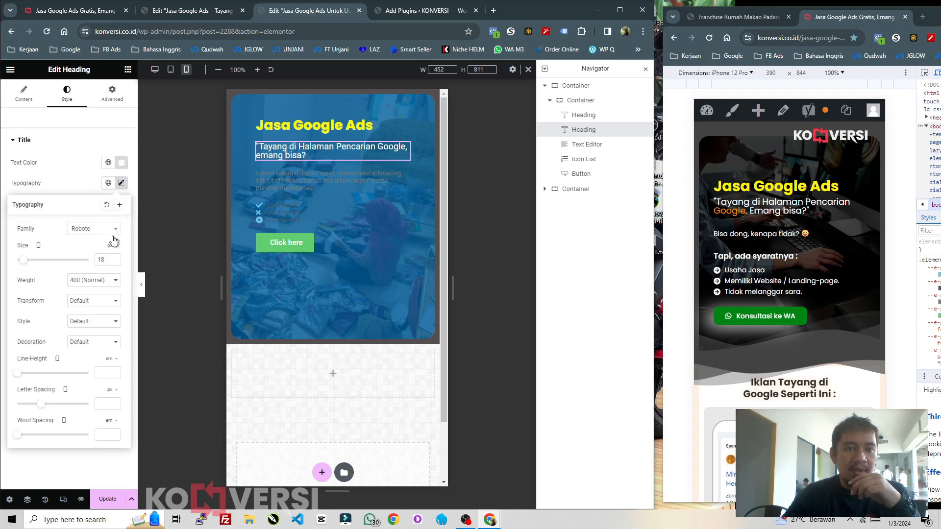
pyautogui.click(91, 230)
pyautogui.write('popp')
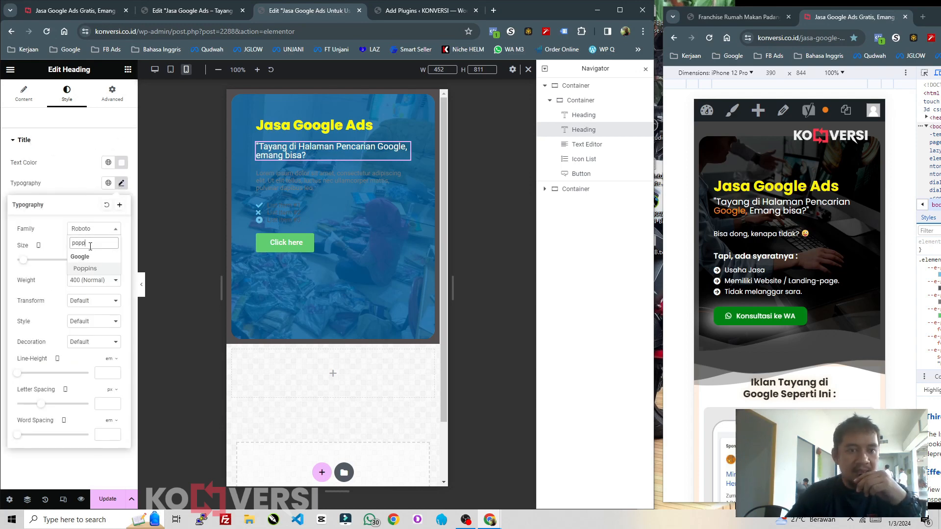
pyautogui.click(91, 254)
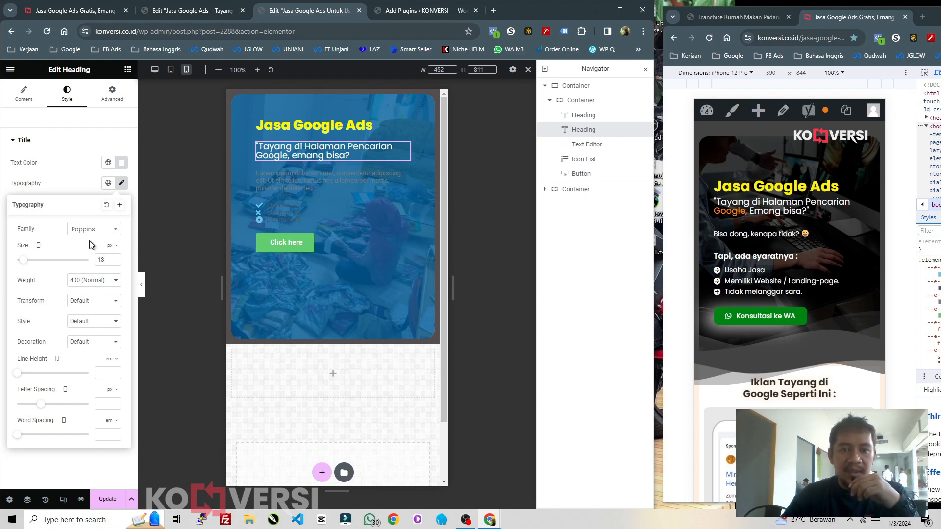
pyautogui.click(71, 171)
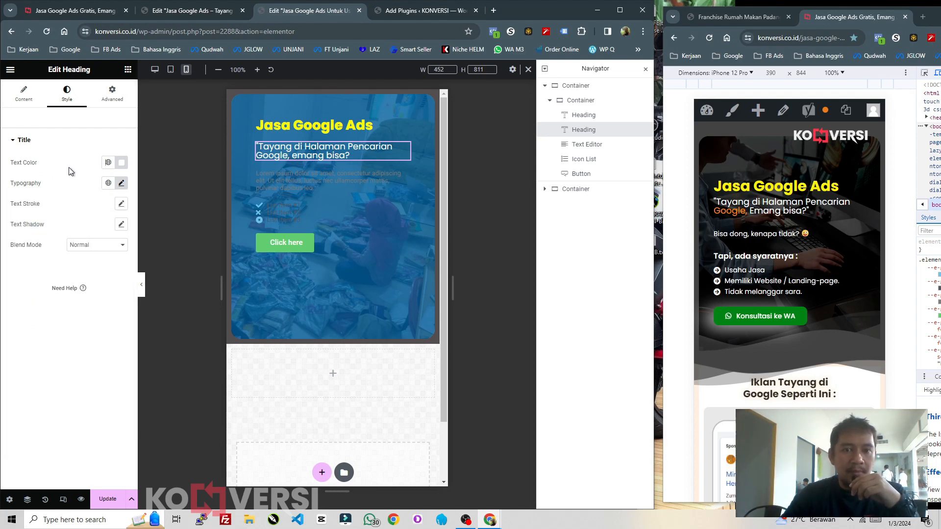
# Change the text color of the paragraph below the headings to white (#FFFFFF).
pyautogui.click(298, 177)
pyautogui.click(69, 93)
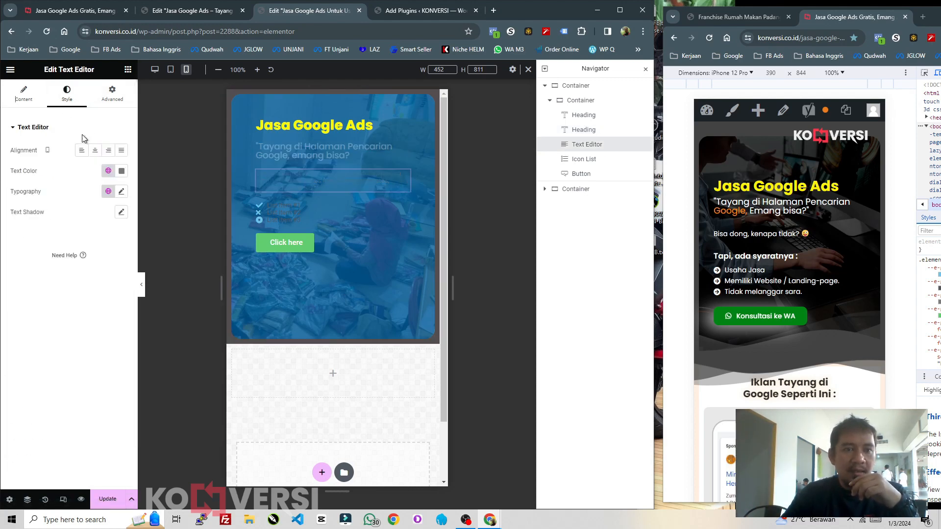
pyautogui.click(122, 170)
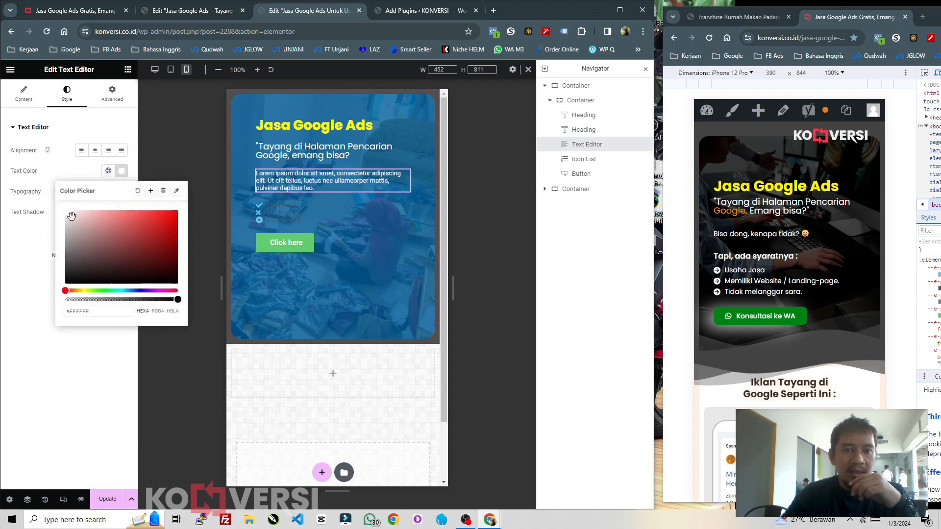
pyautogui.click(98, 354)
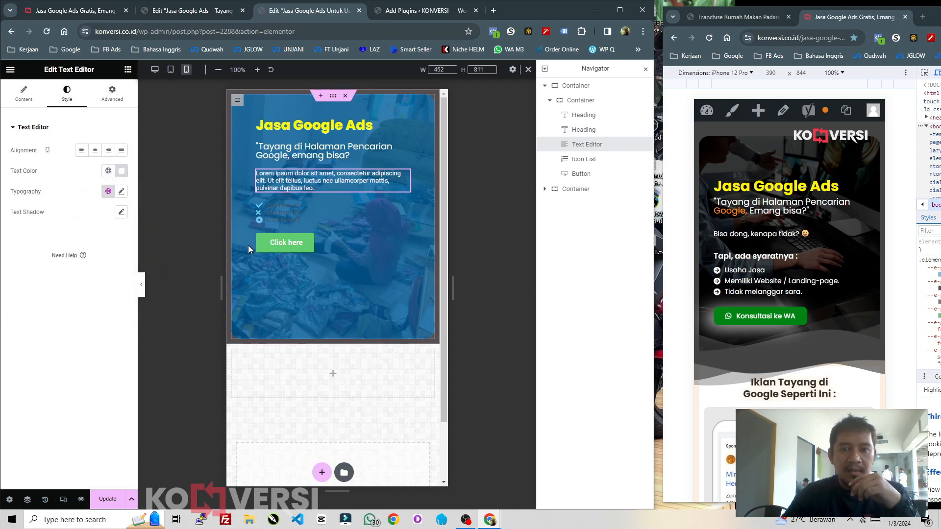
# Color the icon list's icons white (#FFFFFF) and set their size to 16 px.
pyautogui.click(287, 218)
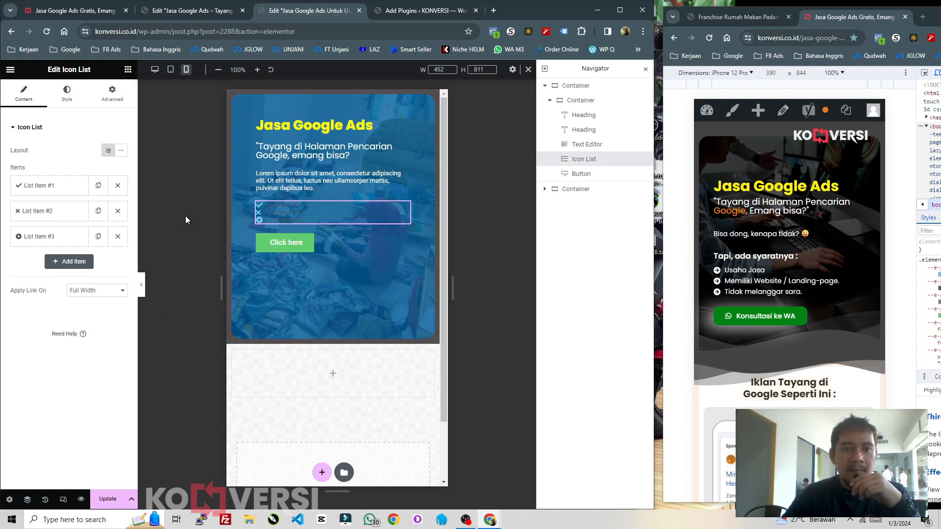
pyautogui.click(72, 98)
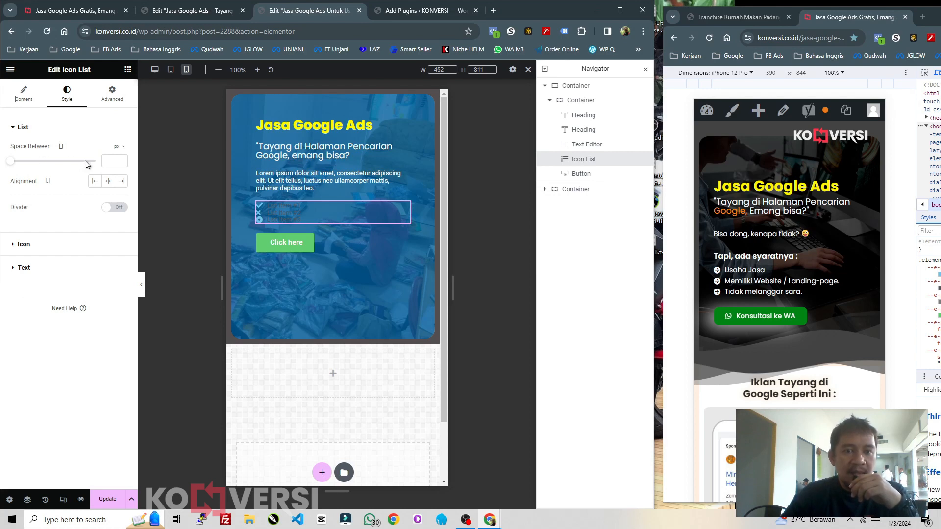
pyautogui.click(41, 245)
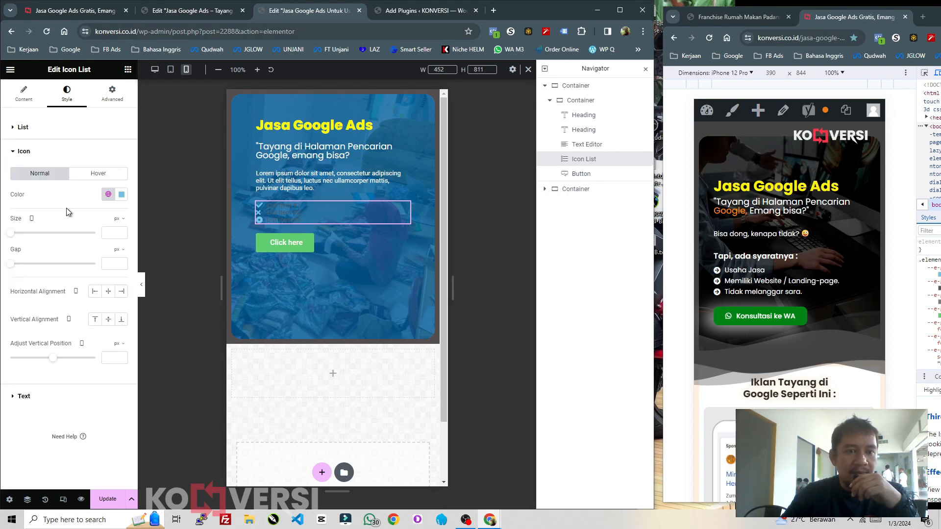
pyautogui.click(121, 194)
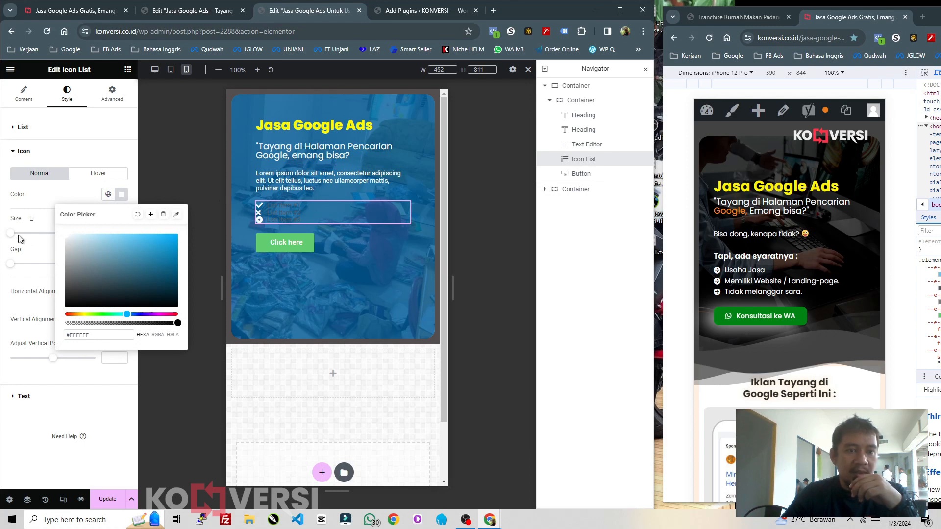
pyautogui.moveTo(12, 235)
pyautogui.mouseDown()
pyautogui.moveTo(42, 238)
pyautogui.moveTo(21, 242)
pyautogui.mouseUp()
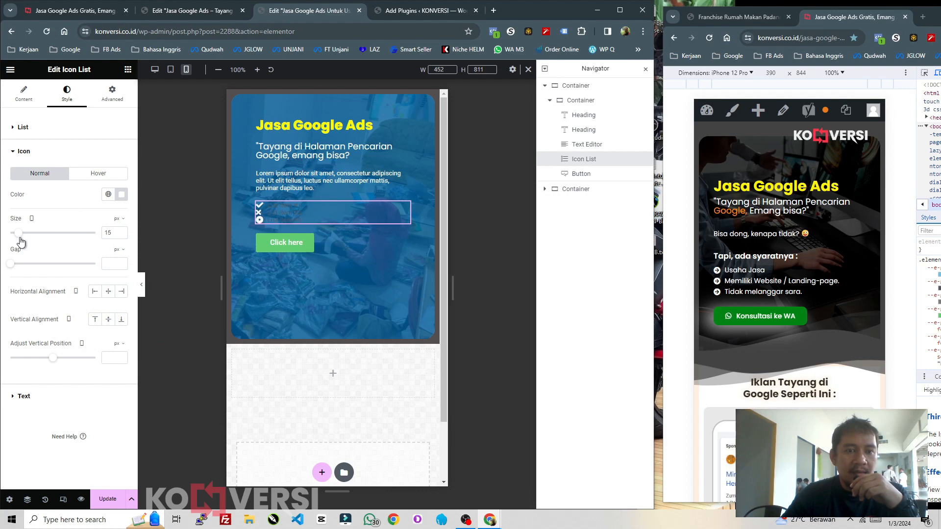
pyautogui.click(122, 231)
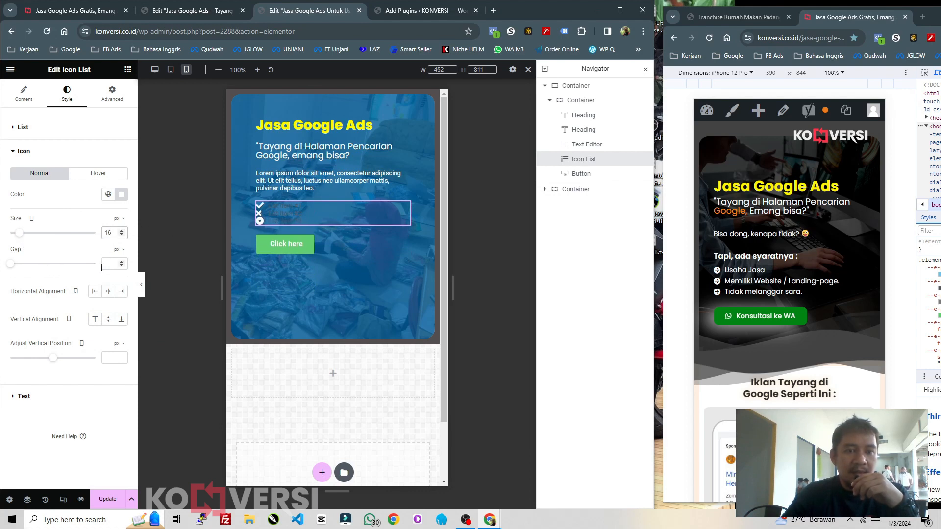
# Change the icon list's text color to white (#FFFFFF).
pyautogui.click(45, 397)
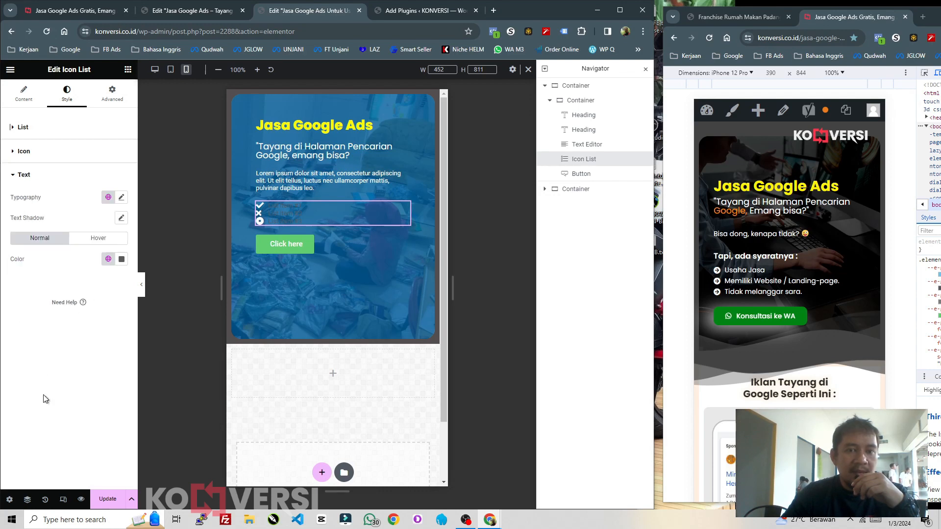
pyautogui.click(121, 261)
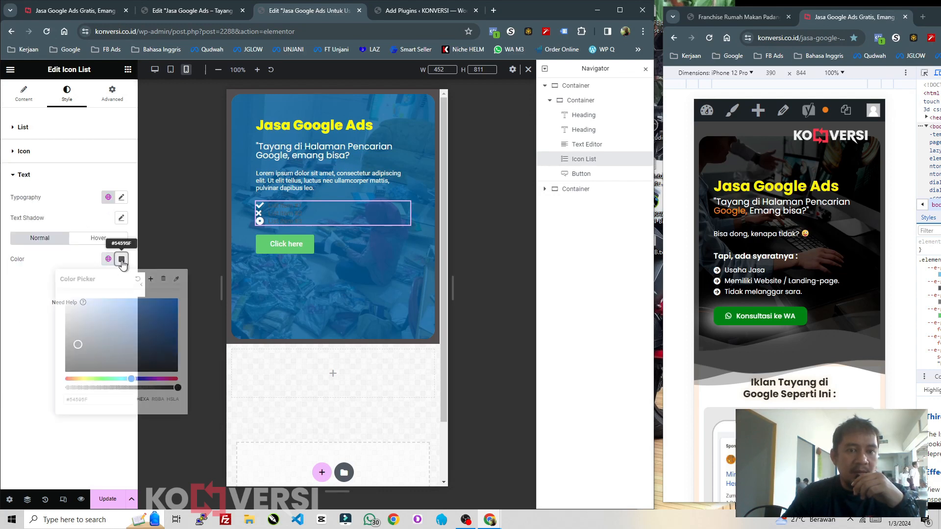
pyautogui.moveTo(93, 313); pyautogui.dragTo(54, 285)
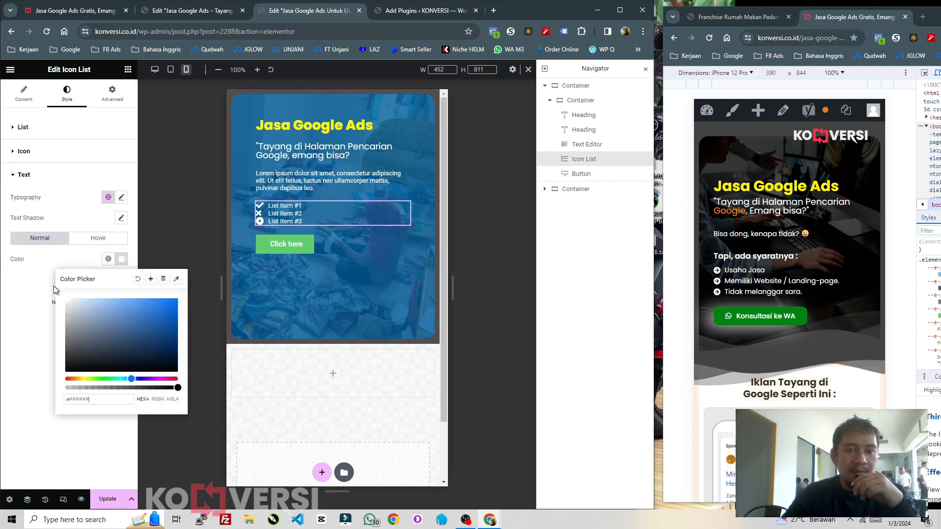
pyautogui.click(18, 300)
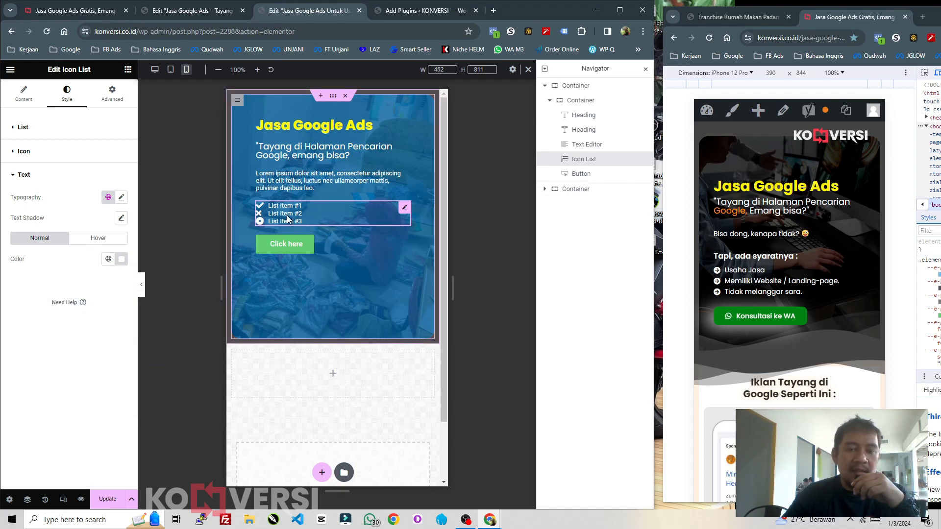
# Set the space between the icon list's items to 5 px.
pyautogui.click(63, 131)
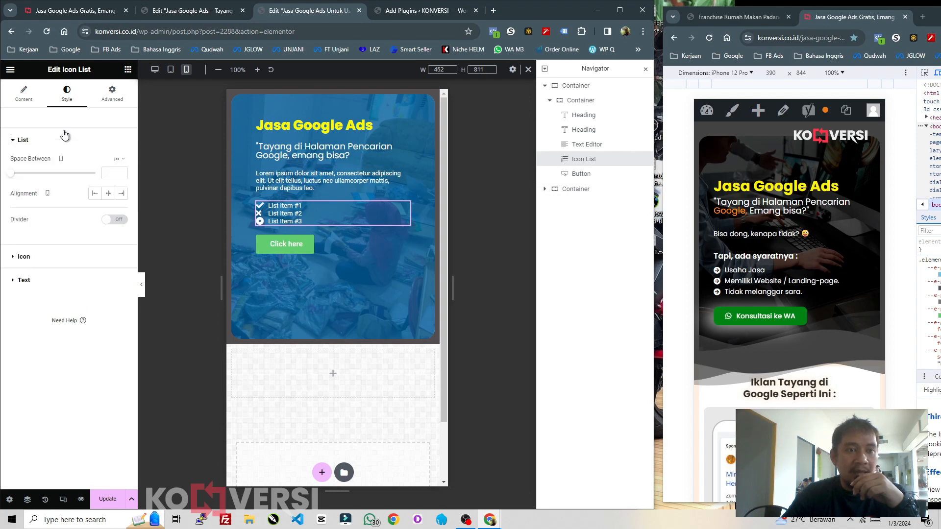
pyautogui.click(121, 171)
pyautogui.click(122, 172)
pyautogui.click(121, 172)
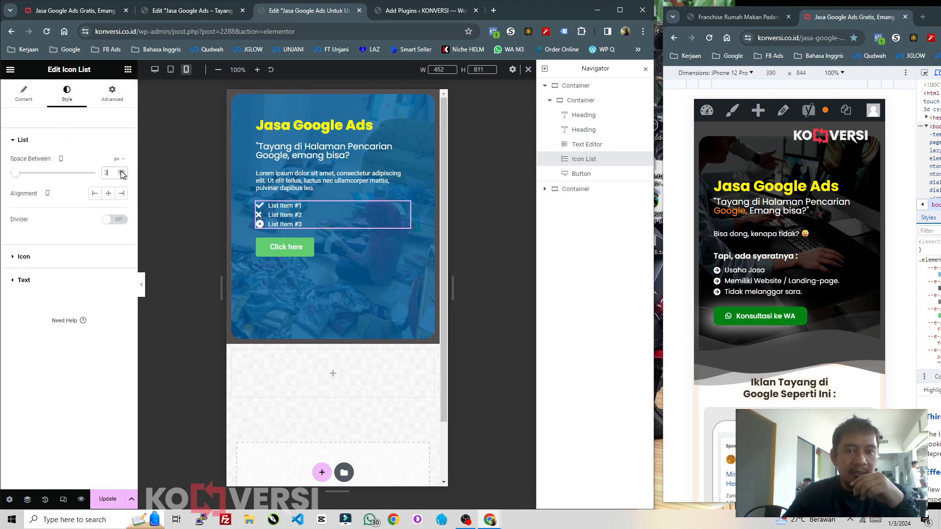
pyautogui.click(122, 172)
pyautogui.click(122, 172)
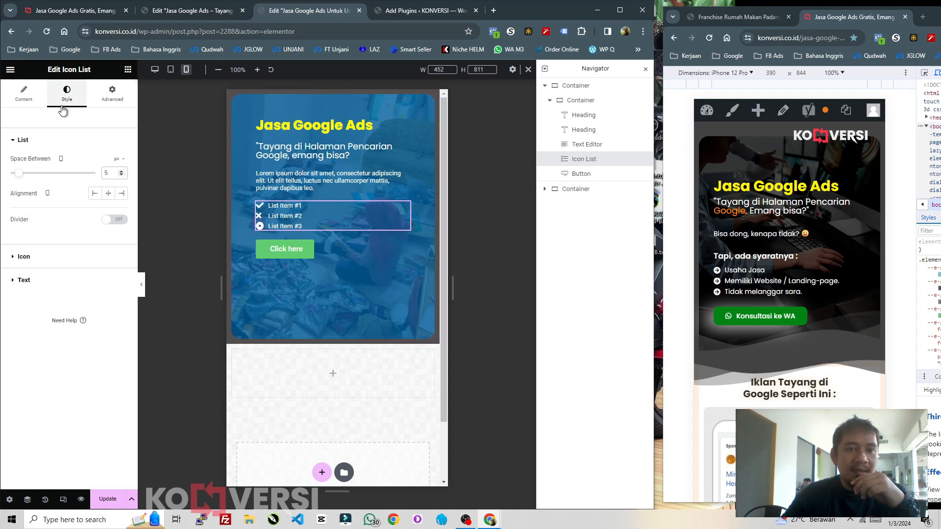
# Delete List Item #2 and List Item #3 from the icon list, keeping only the first item.
pyautogui.click(30, 92)
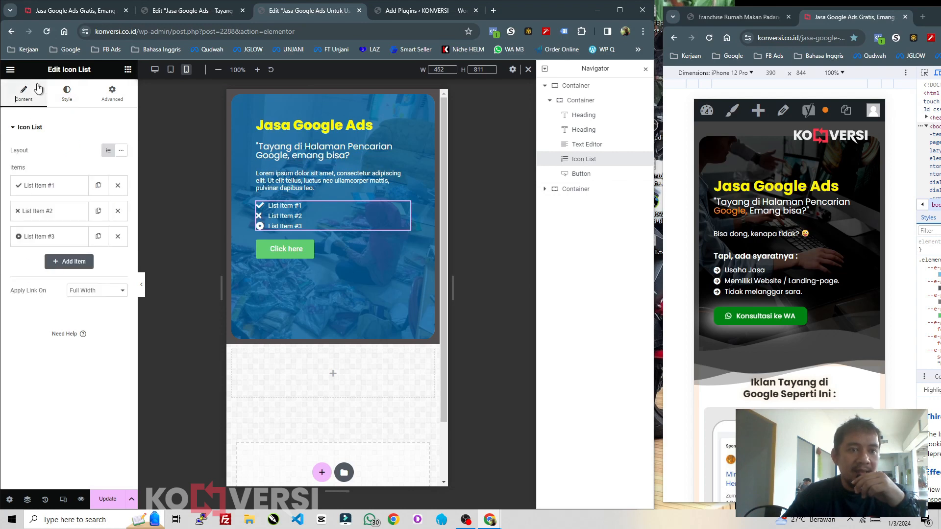
pyautogui.click(118, 210)
pyautogui.click(117, 211)
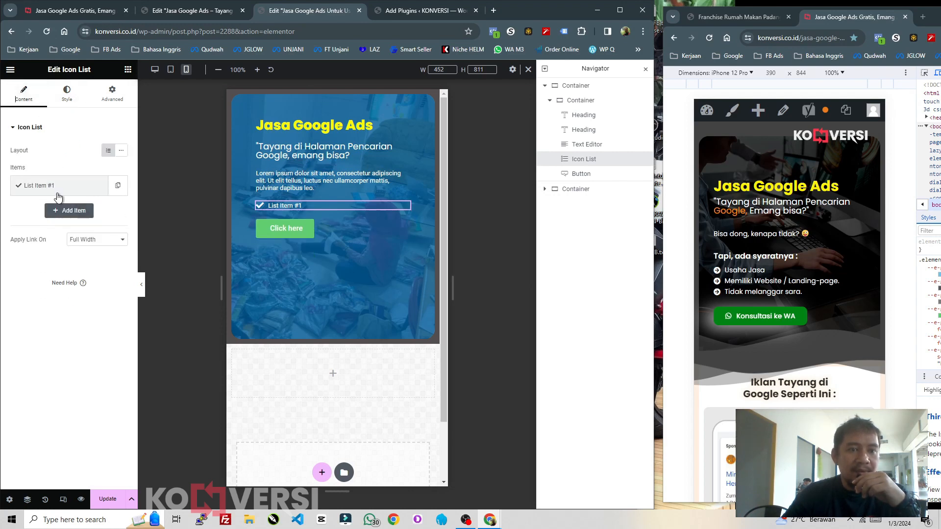
# Replace the first list item's check icon with the solid circled right arrow from the icon library.
pyautogui.click(58, 185)
pyautogui.moveTo(77, 261)
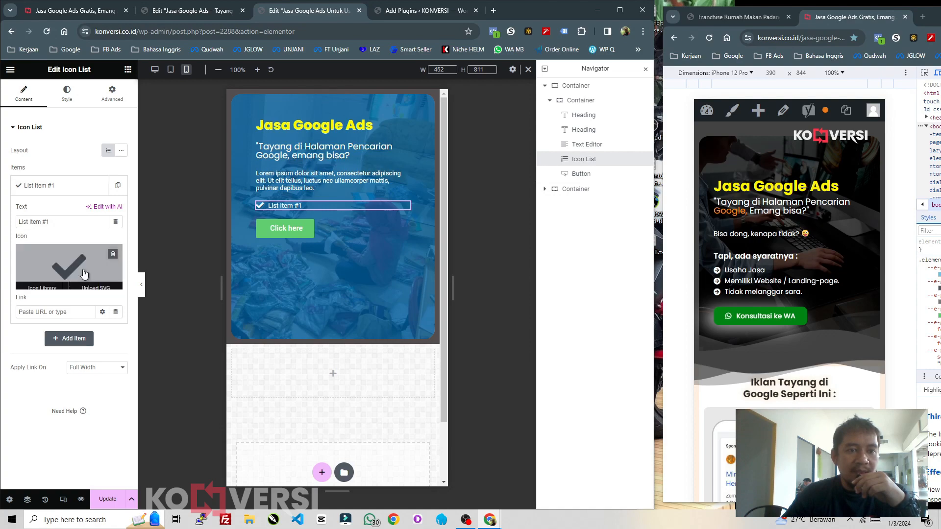
pyautogui.click(77, 261)
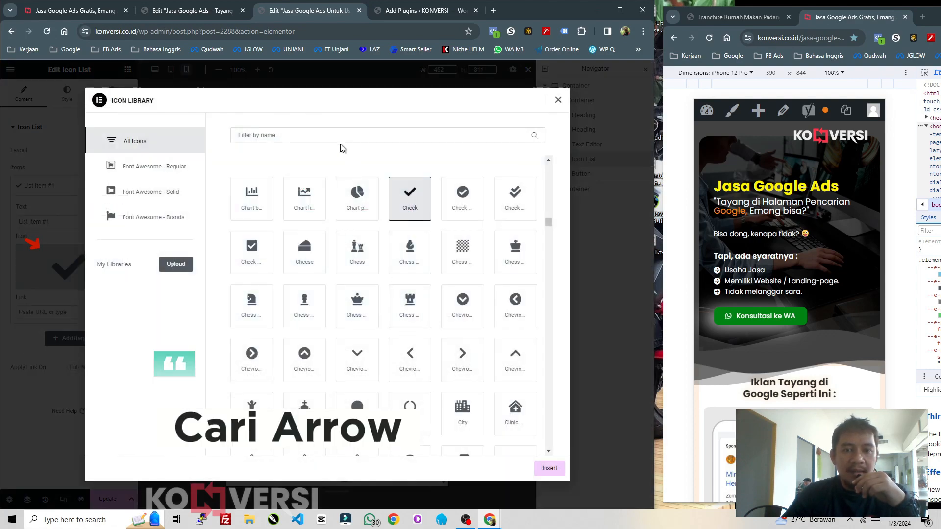
pyautogui.click(331, 135)
pyautogui.write('l')
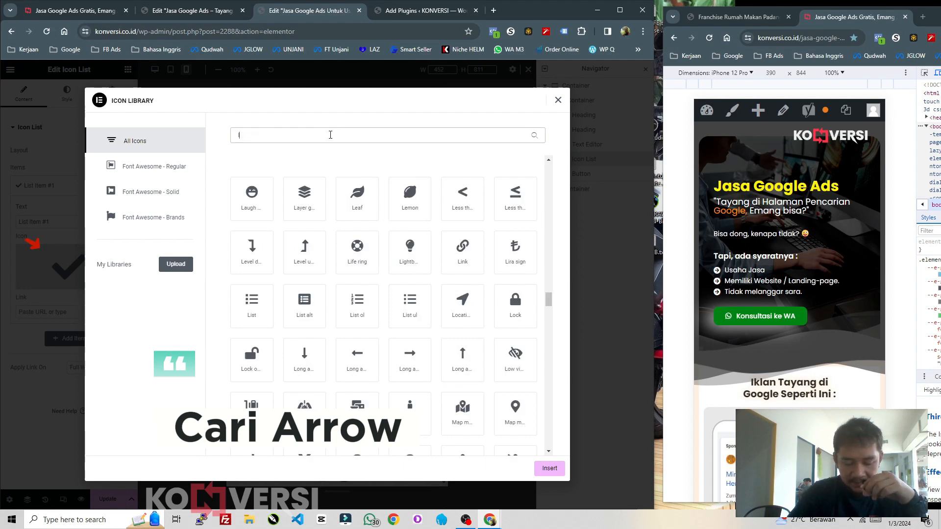
pyautogui.press('BackSpace')
pyautogui.write('arr')
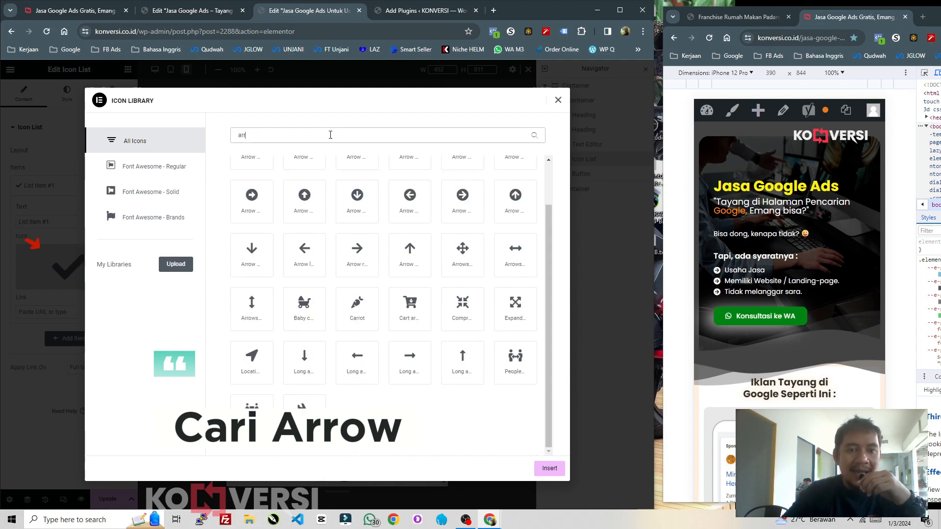
pyautogui.scroll(1, 373, 240)
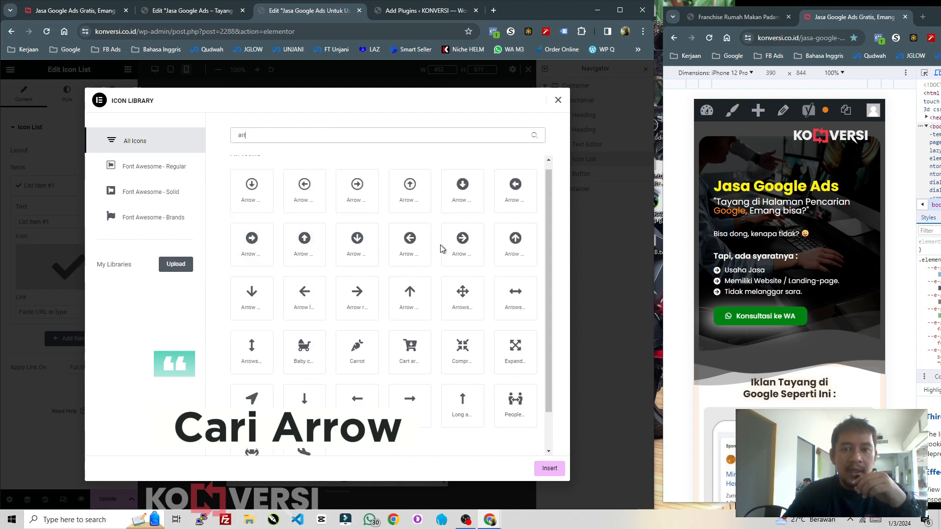
pyautogui.click(464, 265)
pyautogui.click(549, 468)
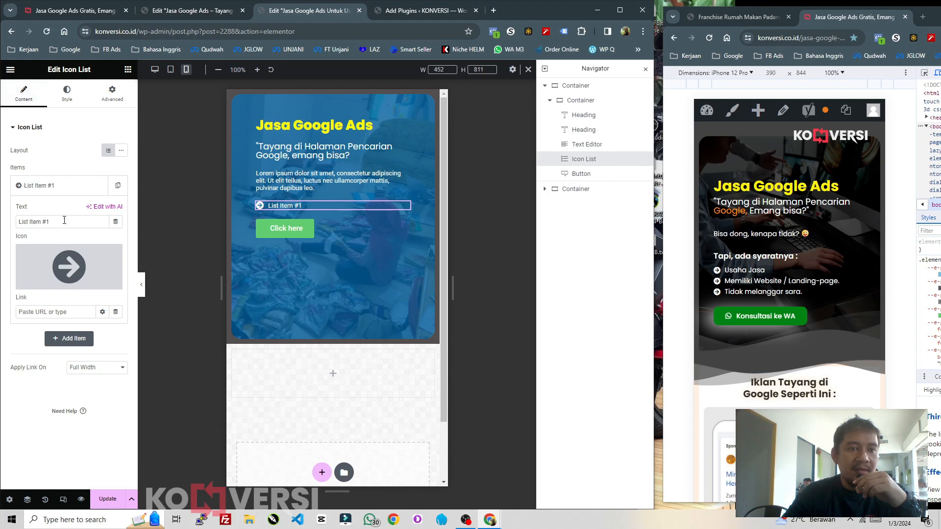
# Change the first list item's text to "Usaha Jasa".
pyautogui.moveTo(58, 222); pyautogui.dragTo(15, 224)
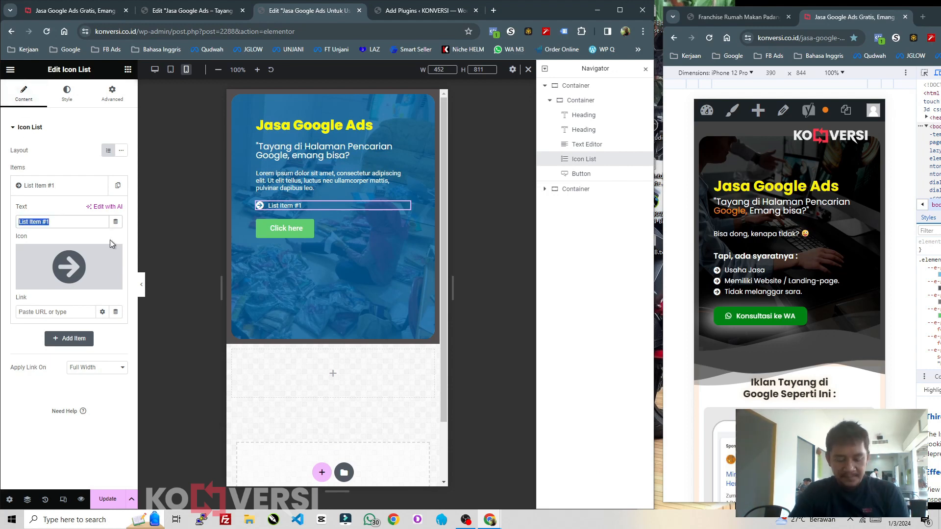
pyautogui.write('Usaha J')
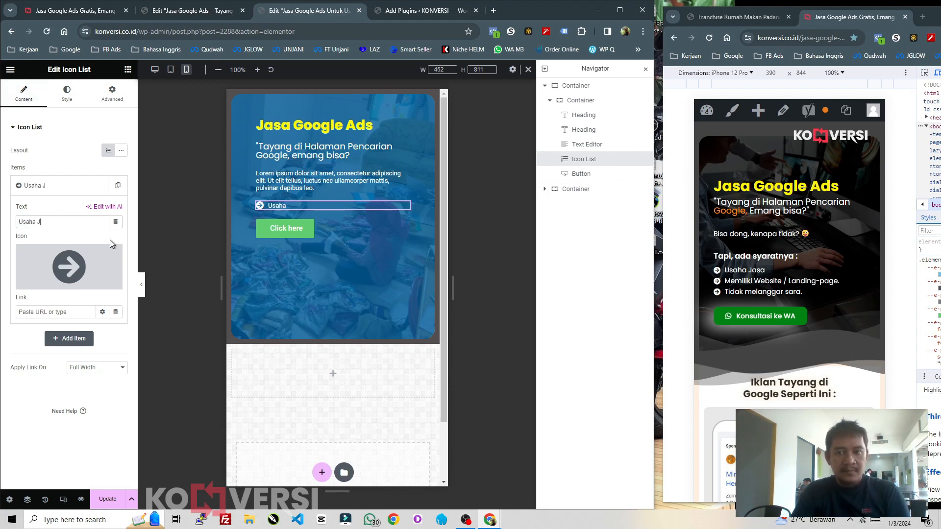
pyautogui.write('asa')
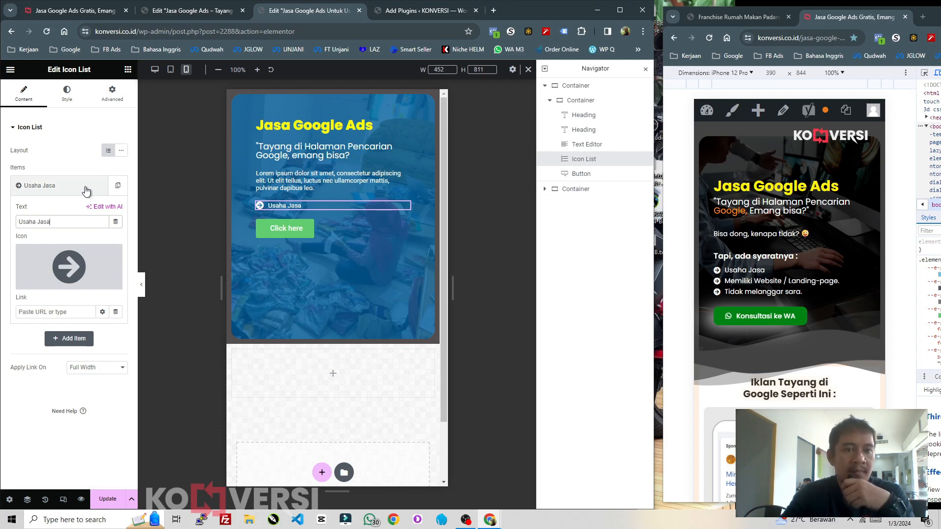
# Duplicate the "Usaha Jasa" list item twice to make three items.
pyautogui.click(86, 190)
pyautogui.click(117, 189)
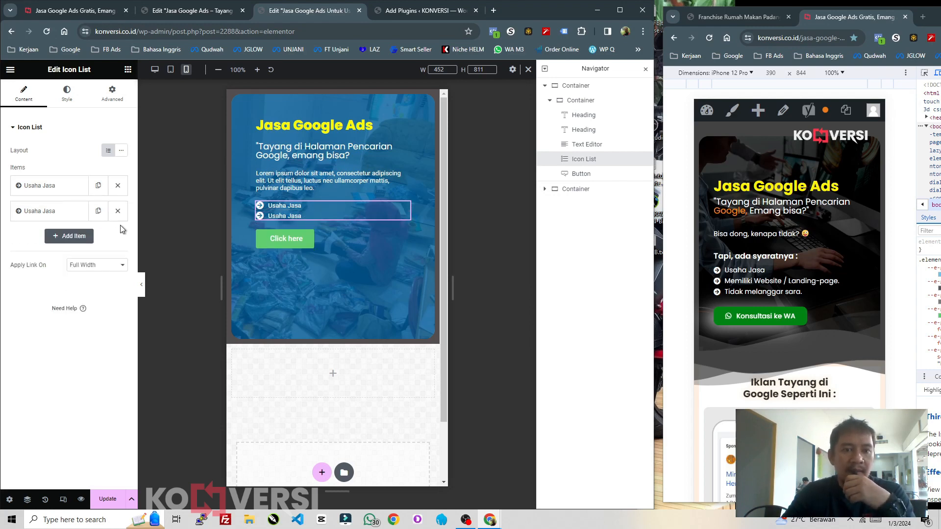
pyautogui.click(97, 211)
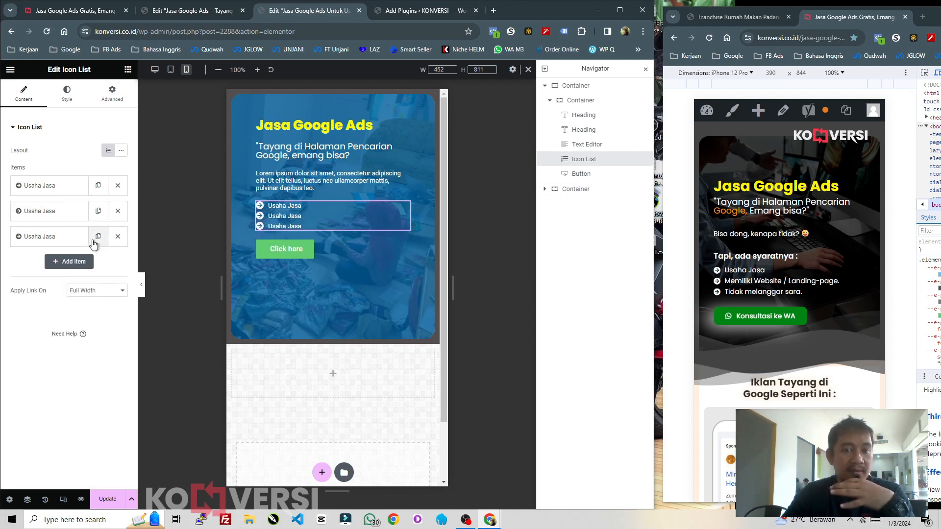
# Change the second list item's text to "Memiliki Website / Landing-Page".
pyautogui.click(63, 211)
pyautogui.moveTo(71, 247); pyautogui.dragTo(3, 245)
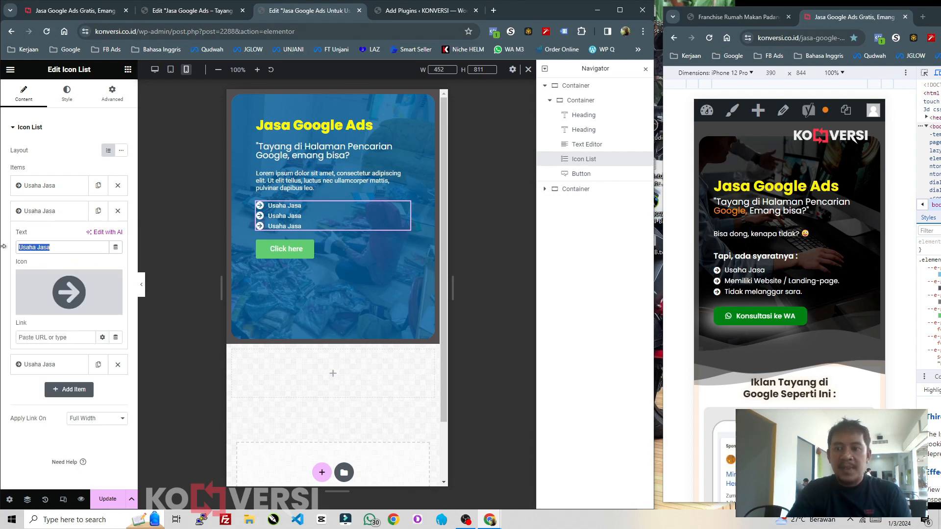
pyautogui.write('Memil')
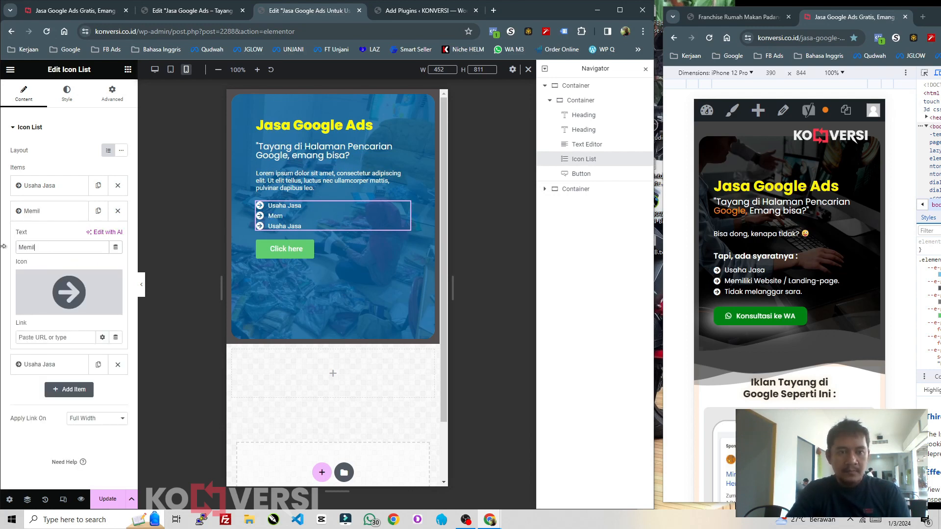
pyautogui.write('iki Website')
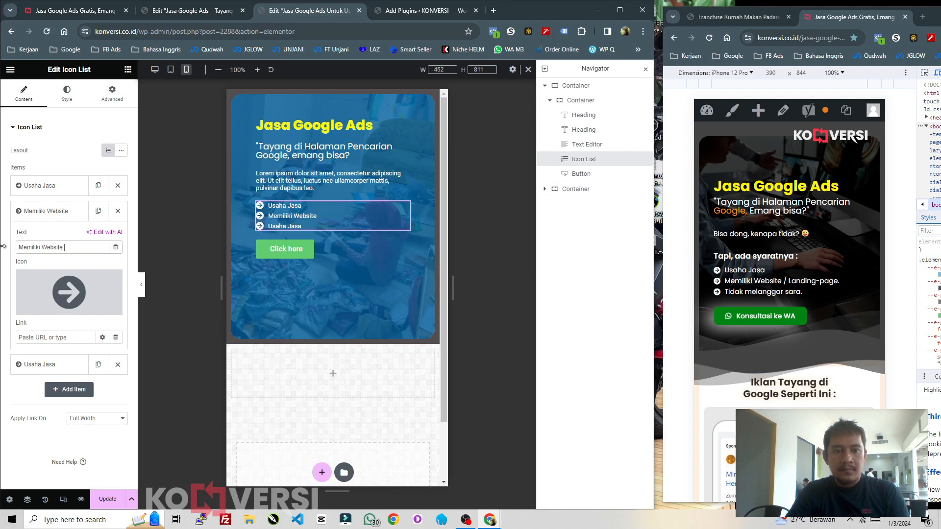
pyautogui.write(' / Landing-Page')
pyautogui.click(32, 210)
# Change the third list item's text to "Tidak Melanggar Sara".
pyautogui.click(44, 236)
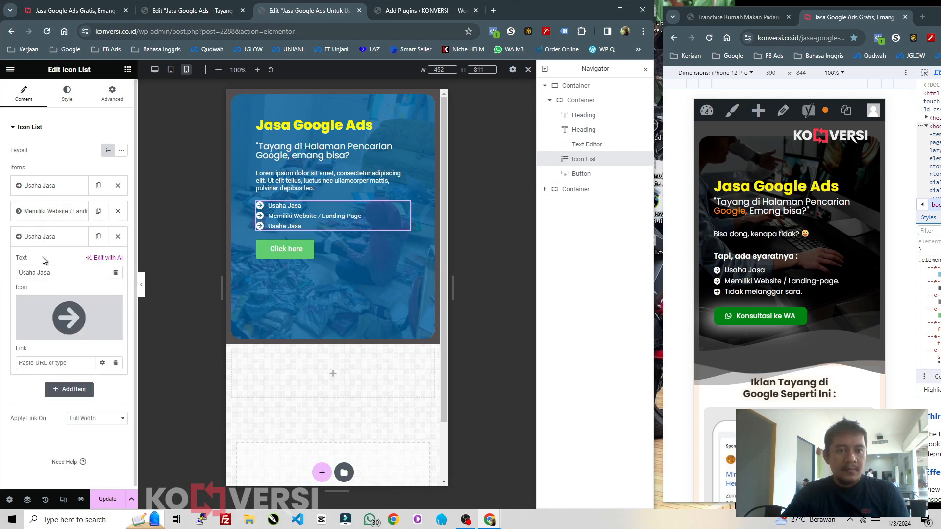
pyautogui.moveTo(51, 272); pyautogui.dragTo(2, 280)
pyautogui.write('Tidak Melanggar')
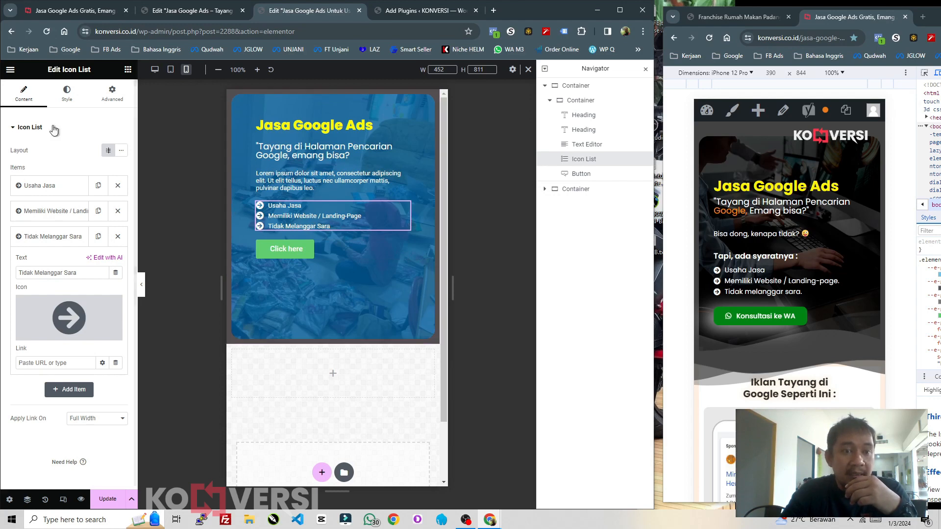
# Set the font family of the icon list's text to Poppins.
pyautogui.click(62, 93)
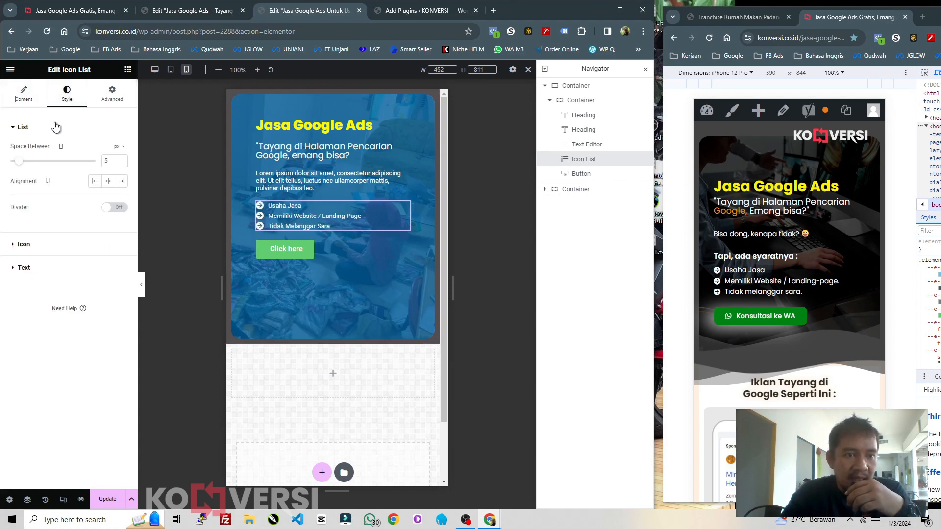
pyautogui.click(63, 270)
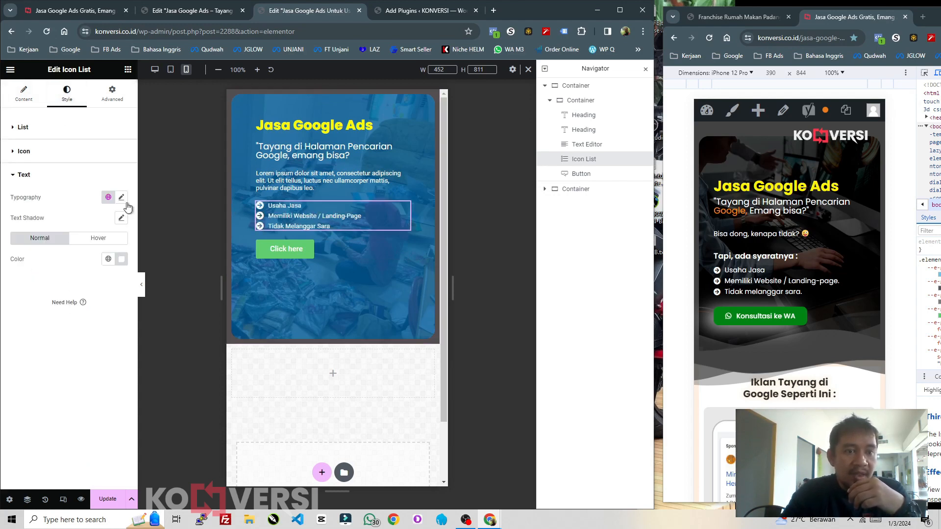
pyautogui.click(122, 198)
pyautogui.click(96, 243)
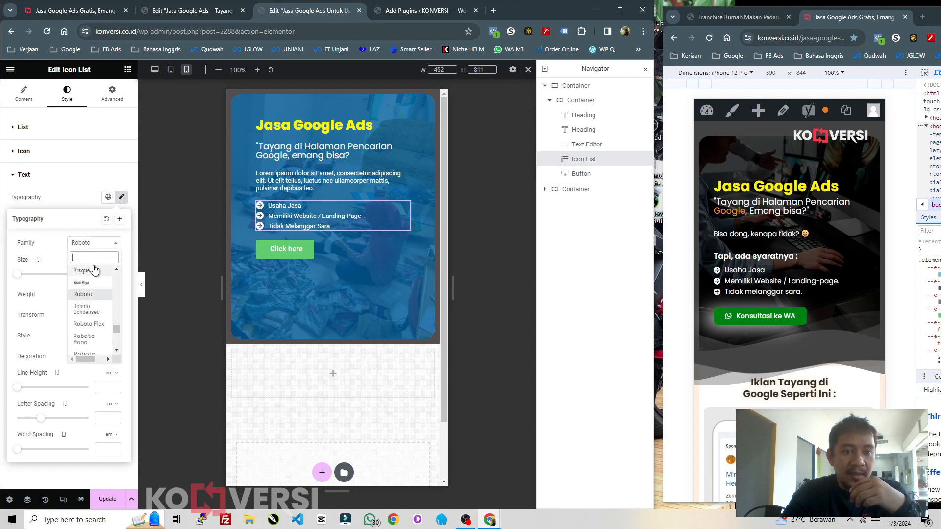
pyautogui.write('poppins')
pyautogui.press('Return')
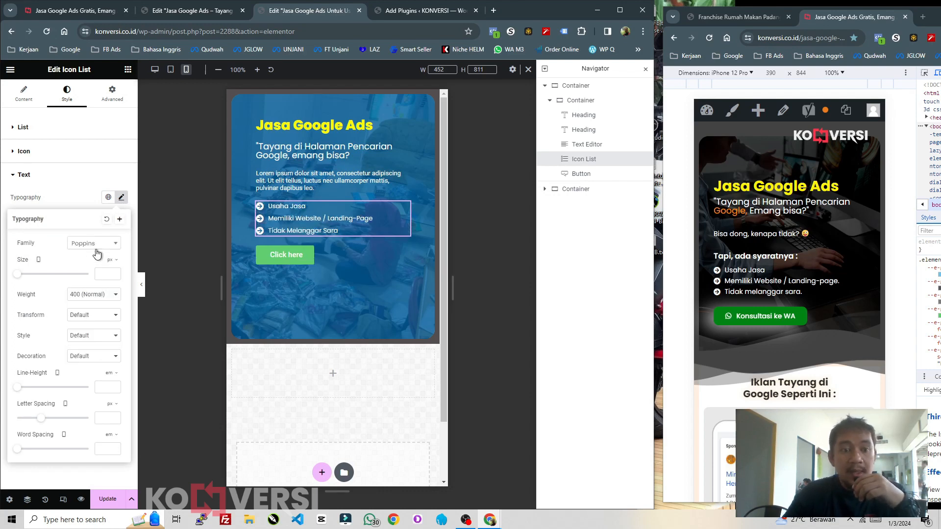
pyautogui.click(72, 198)
# Try out the divider option between the icon list's items.
pyautogui.click(40, 130)
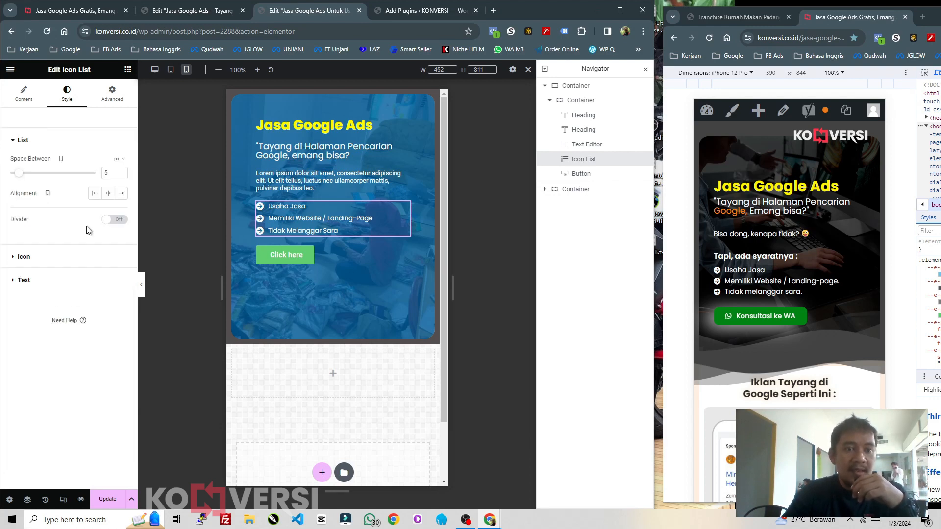
pyautogui.click(118, 224)
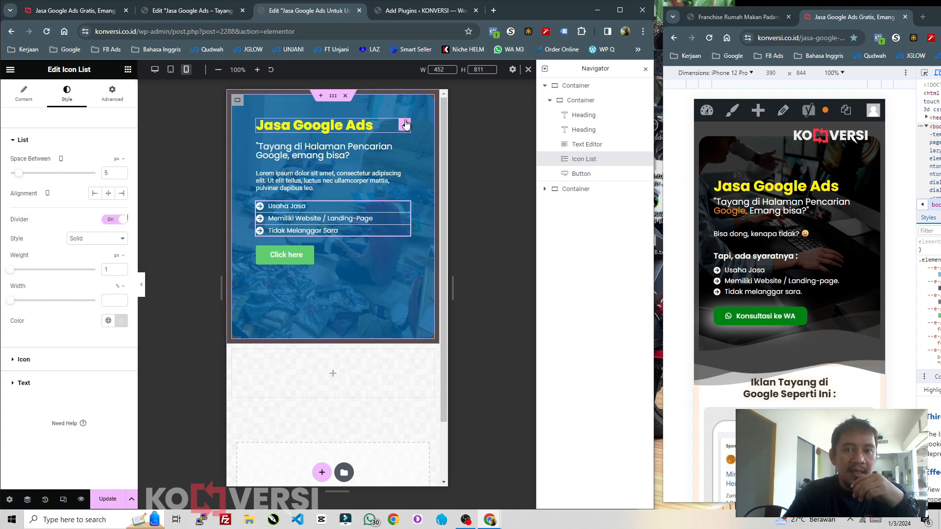
pyautogui.click(405, 124)
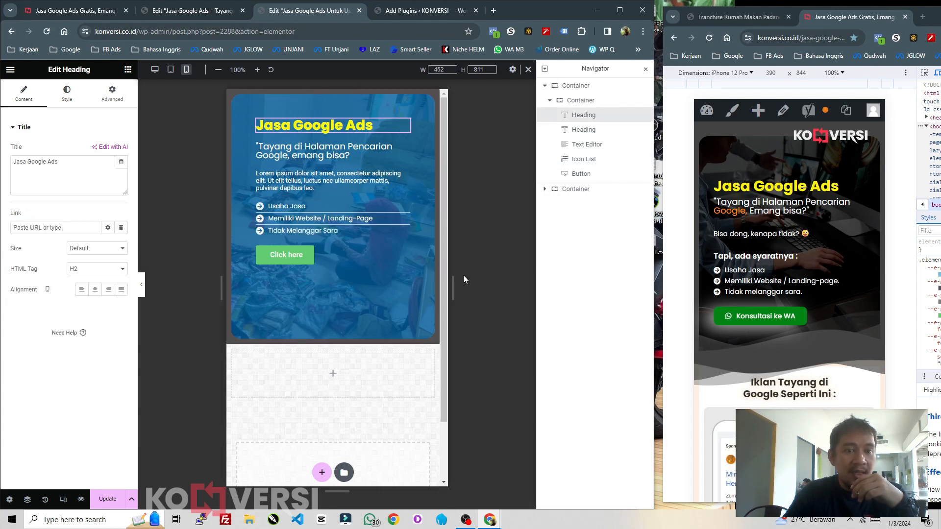
pyautogui.click(399, 218)
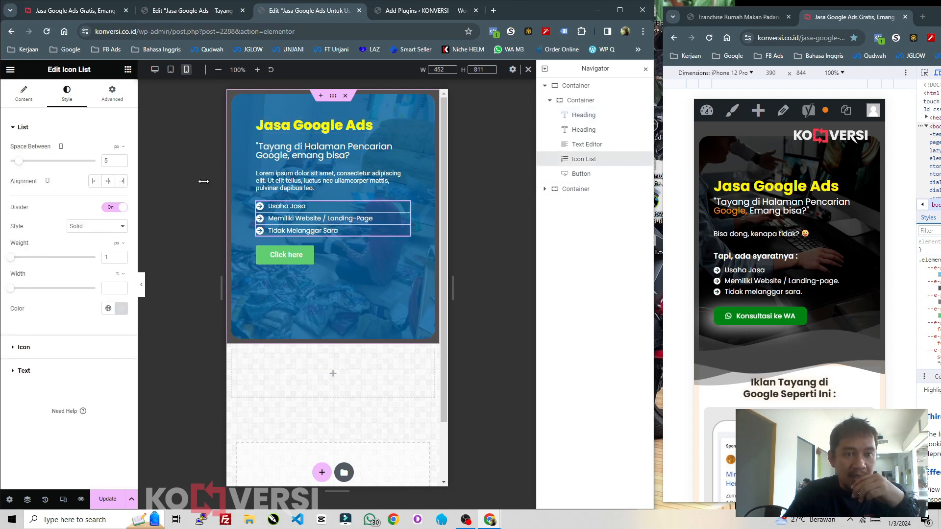
pyautogui.click(114, 210)
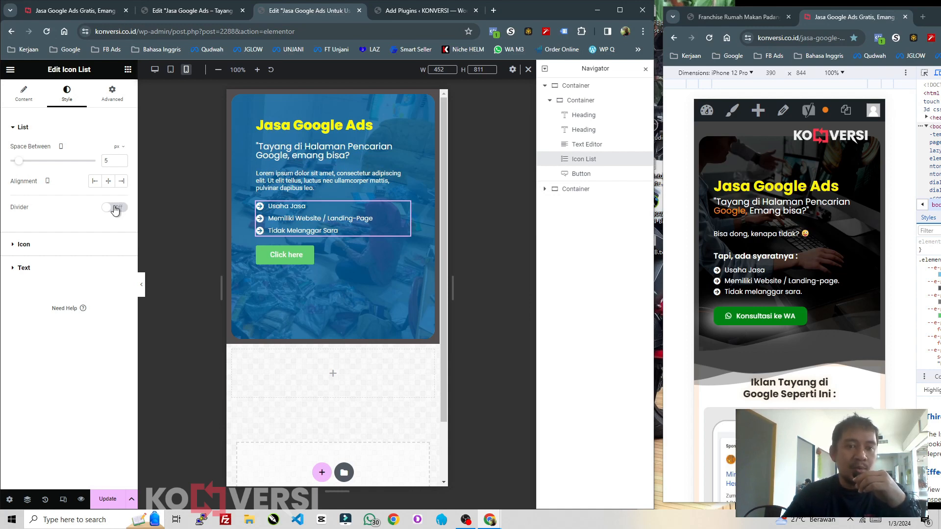
pyautogui.click(116, 207)
pyautogui.click(115, 208)
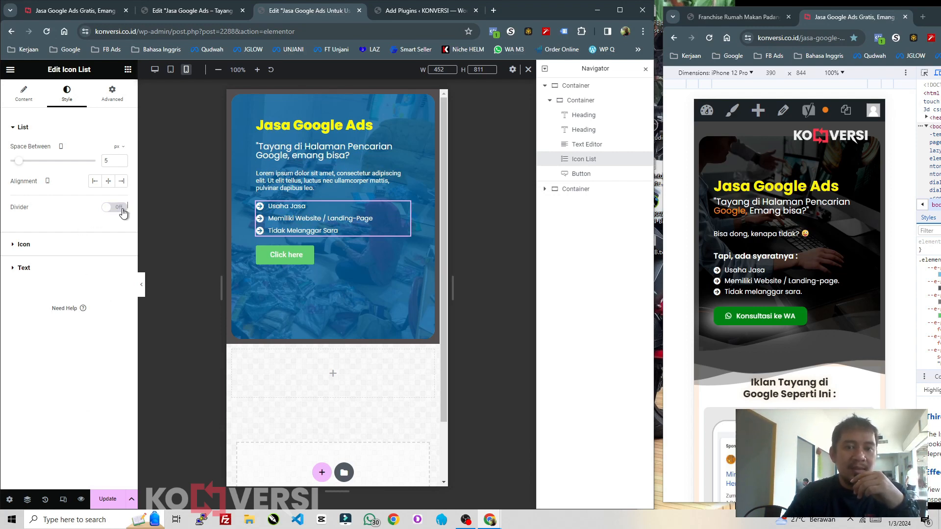
# Replace the paragraph text with "Bisa dong, kenapa tidak? konten ini bisa panjang atau pendek sesuai kebutuhan dari Anda sebagai pemilik atau yang sedang menyusun sebuah landing page.".
pyautogui.click(328, 180)
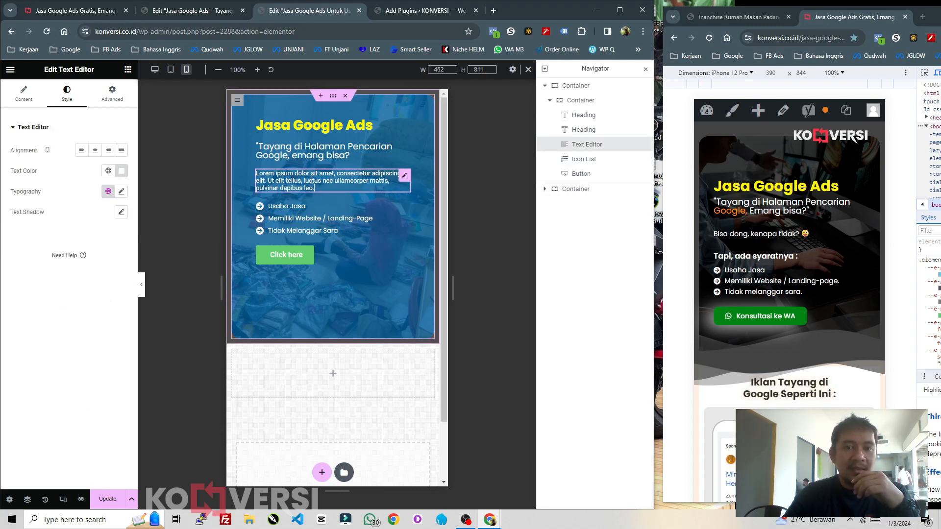
pyautogui.click(24, 93)
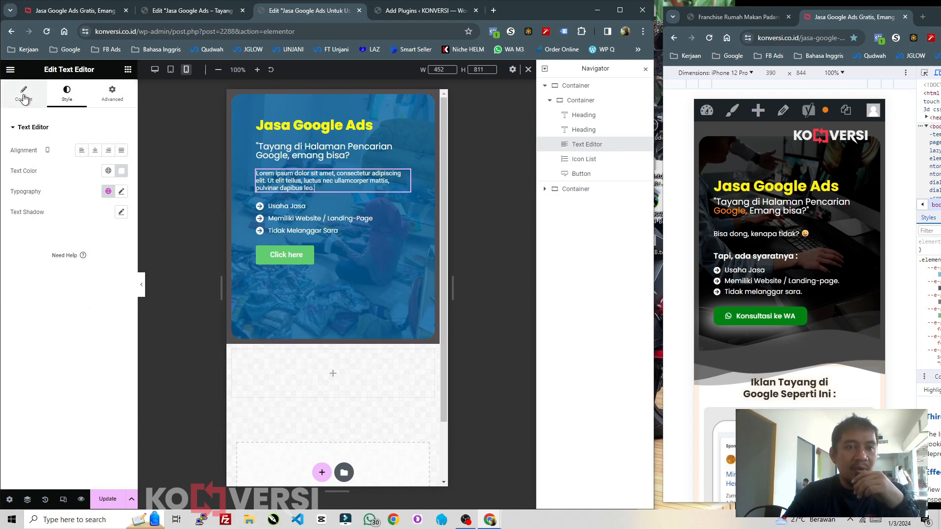
pyautogui.click(68, 290)
pyautogui.hotkey('ctrl', 'a')
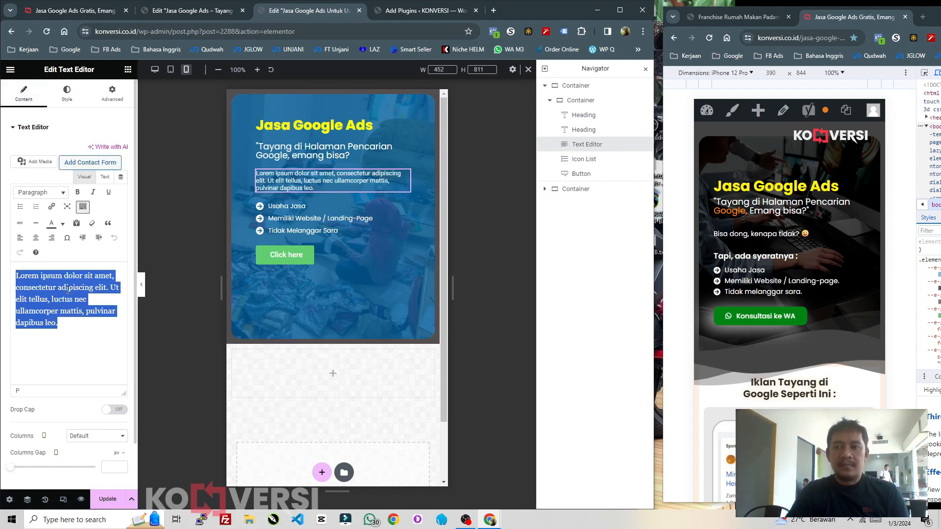
pyautogui.write('Bisa dong, kenapa tidak? konten ini bisa panjang atau pendek sesua')
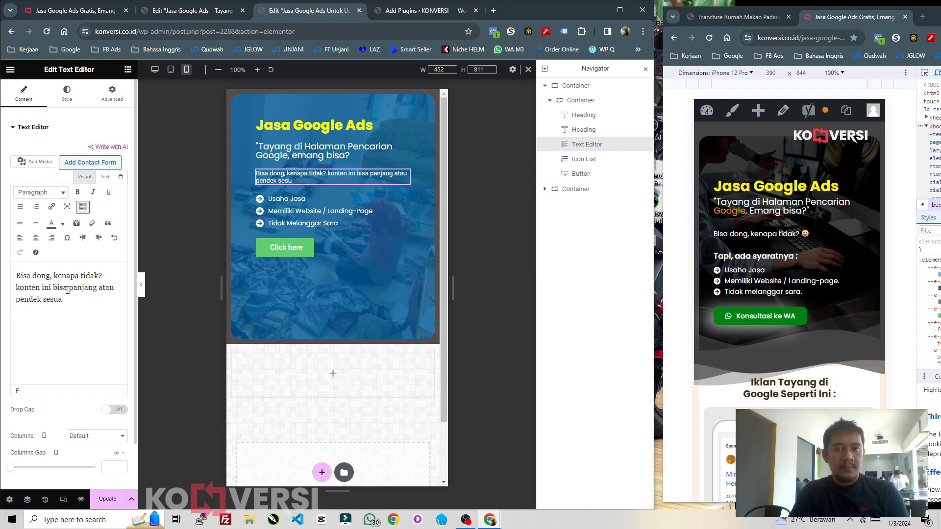
pyautogui.write('i kebutuhan dari Anda sebagai pemilik atau yang sedan')
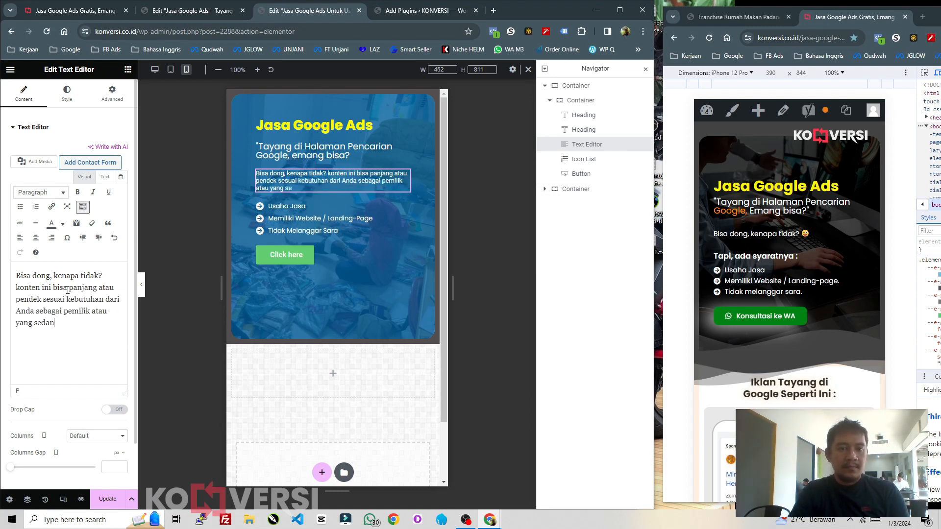
pyautogui.write('g menyusun sebuah landing page.')
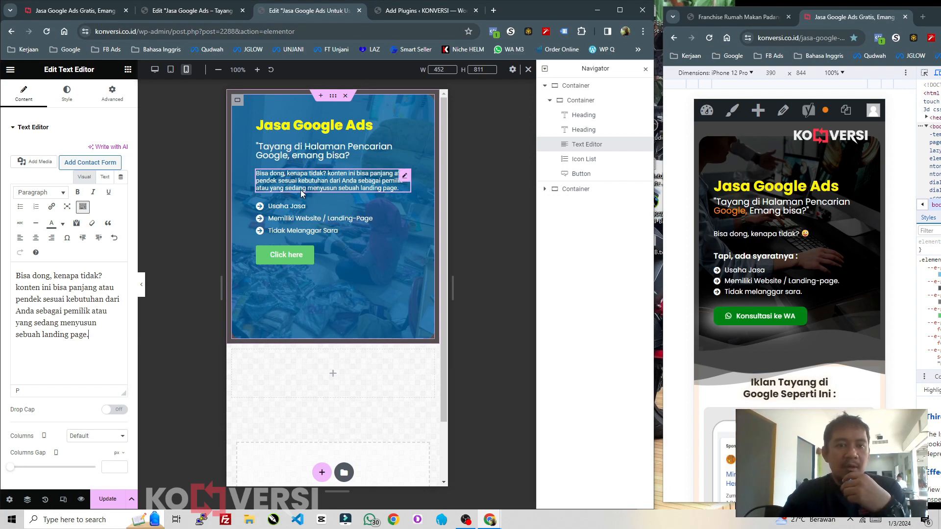
# Set the paragraph's typography to the Poppins font family at a size of 14 px.
pyautogui.click(74, 100)
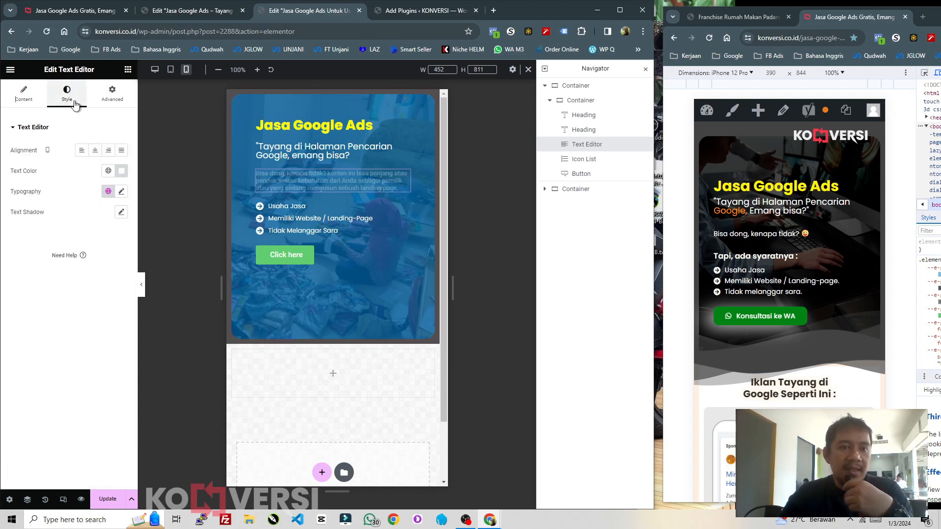
pyautogui.click(121, 191)
pyautogui.click(96, 237)
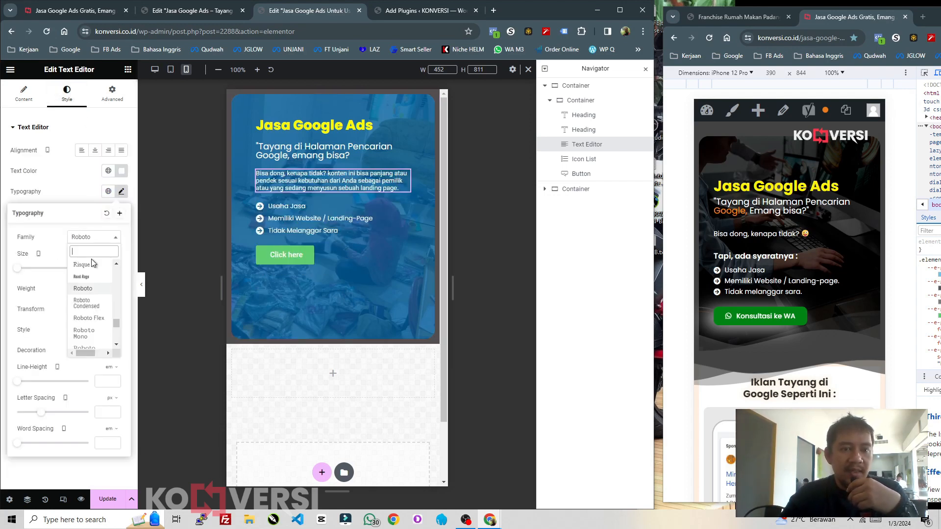
pyautogui.write('popp')
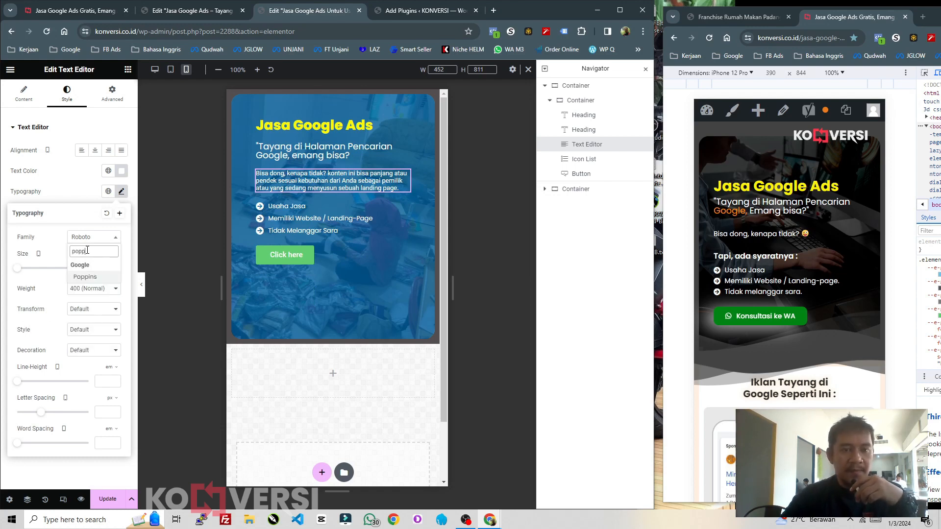
pyautogui.click(87, 277)
pyautogui.write('14')
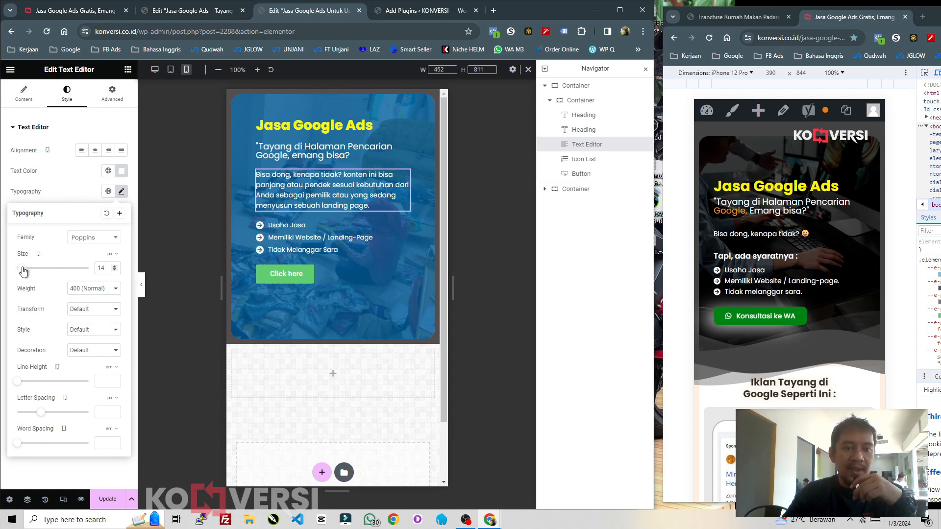
pyautogui.moveTo(23, 271)
pyautogui.mouseDown()
pyautogui.moveTo(34, 272)
pyautogui.moveTo(26, 275)
pyautogui.mouseUp()
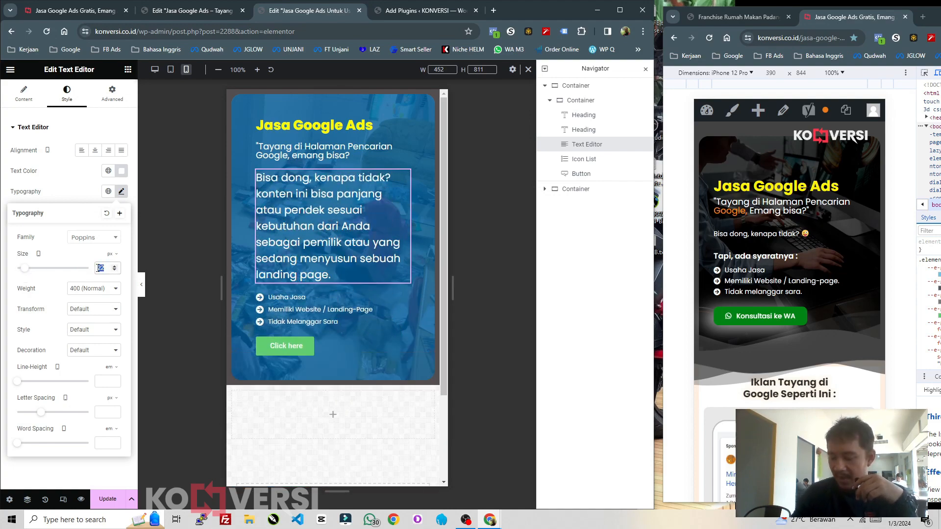
pyautogui.write('14')
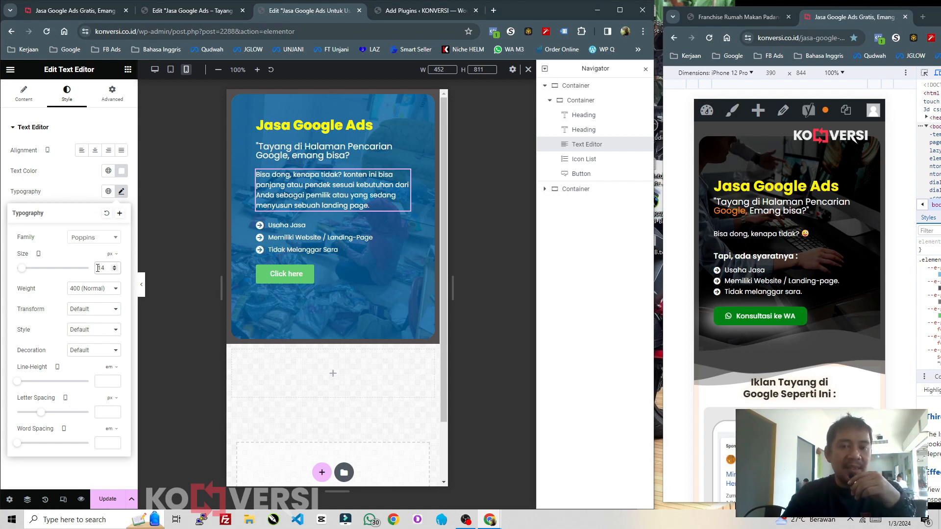
pyautogui.click(82, 197)
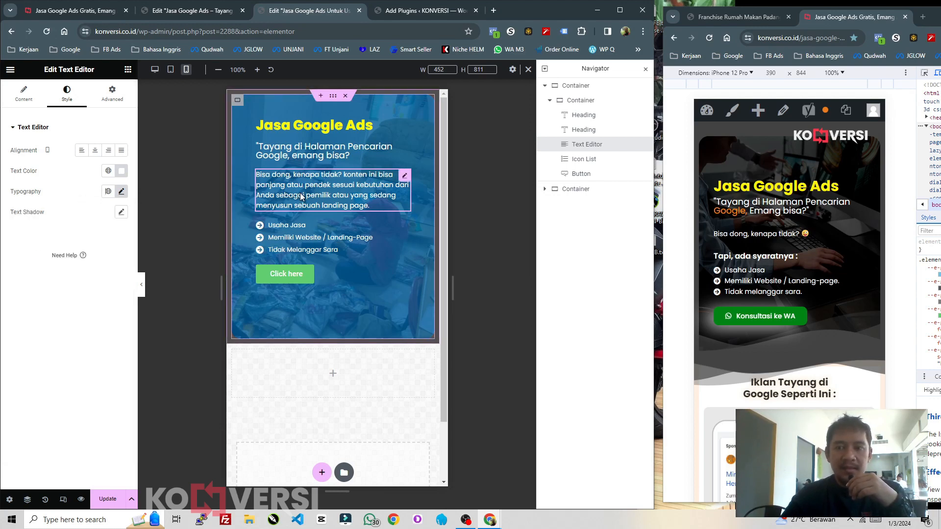
# Change the button's text to "Konsultasi ke WA".
pyautogui.click(327, 275)
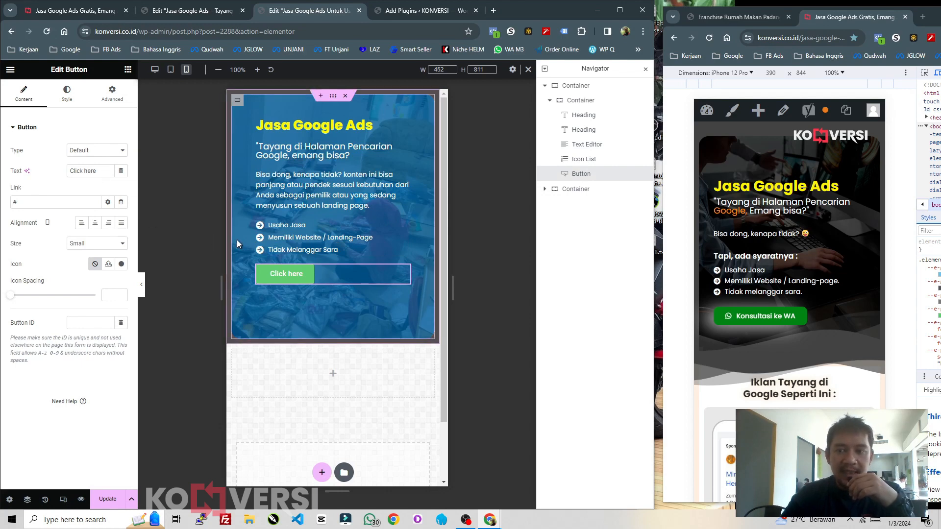
pyautogui.moveTo(100, 171); pyautogui.dragTo(49, 172)
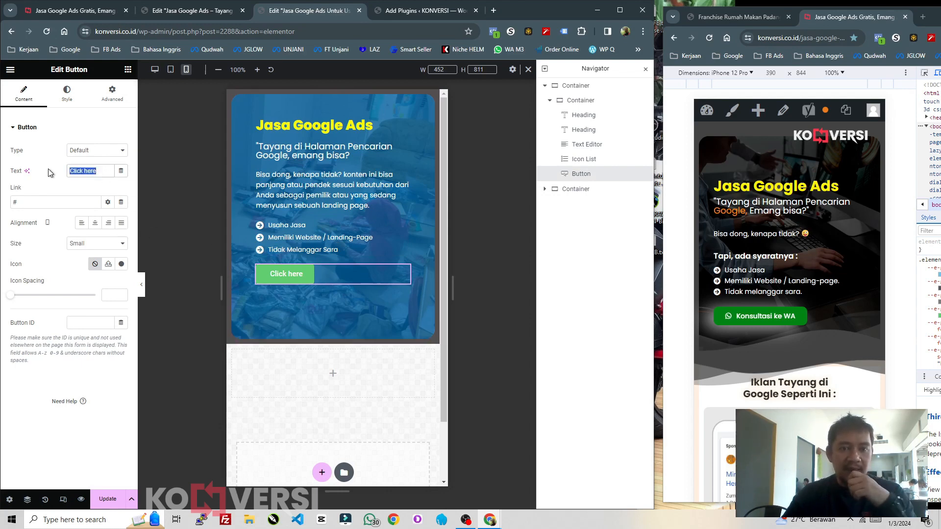
pyautogui.write('Konsulta')
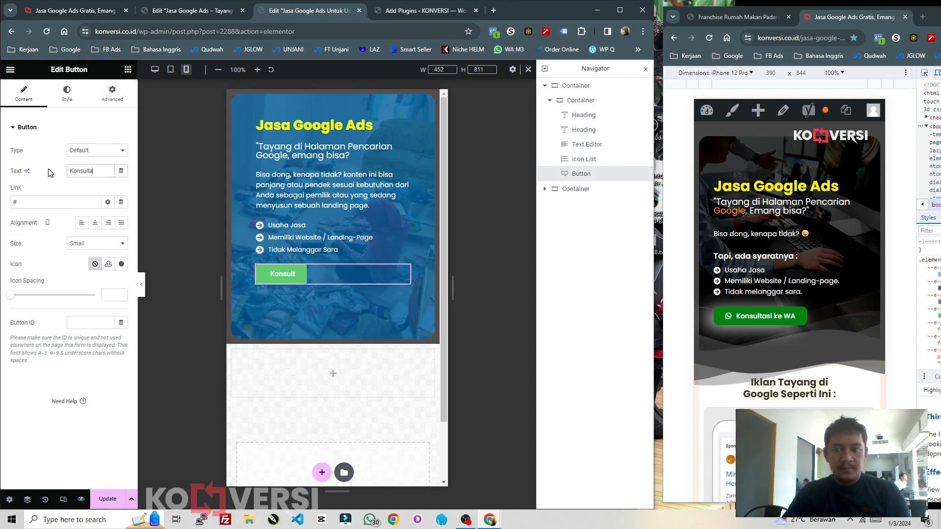
pyautogui.write('si ke WA')
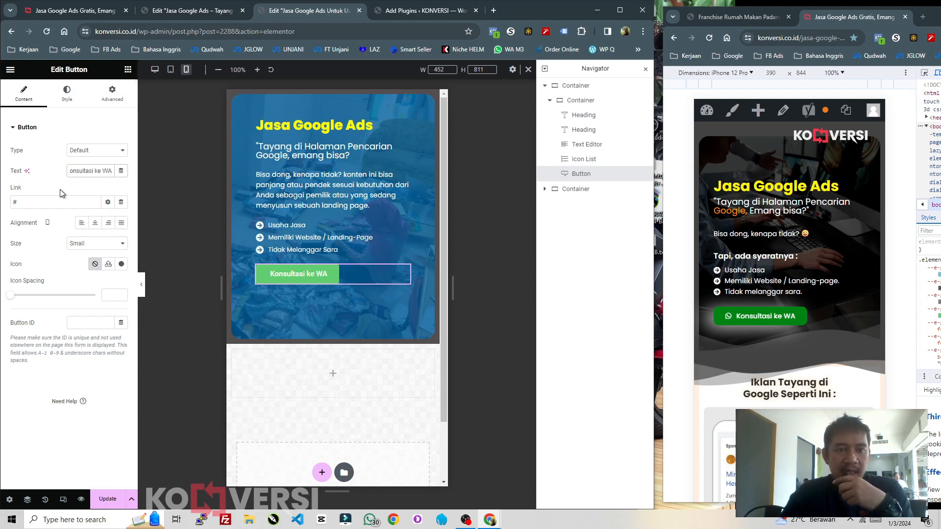
pyautogui.click(46, 207)
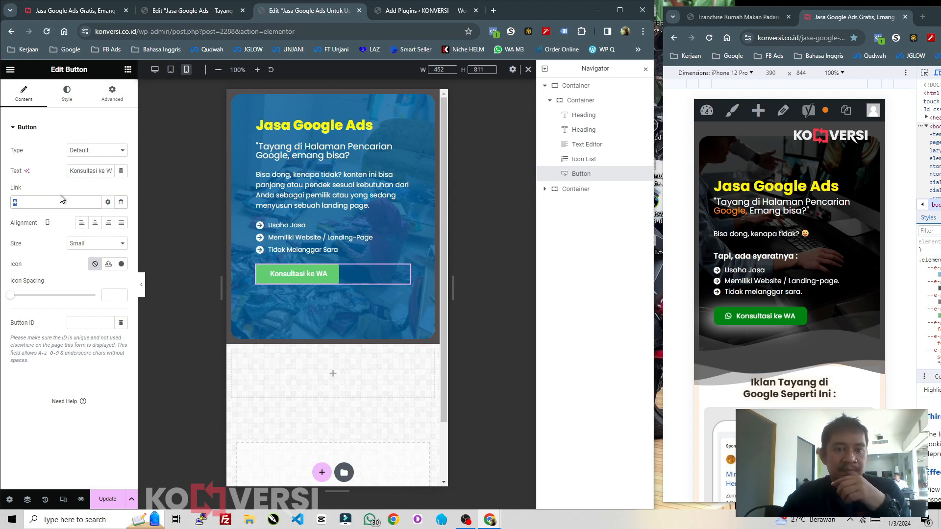
# Try out the Medium size for the button and return it to Small.
pyautogui.click(91, 244)
pyautogui.click(93, 273)
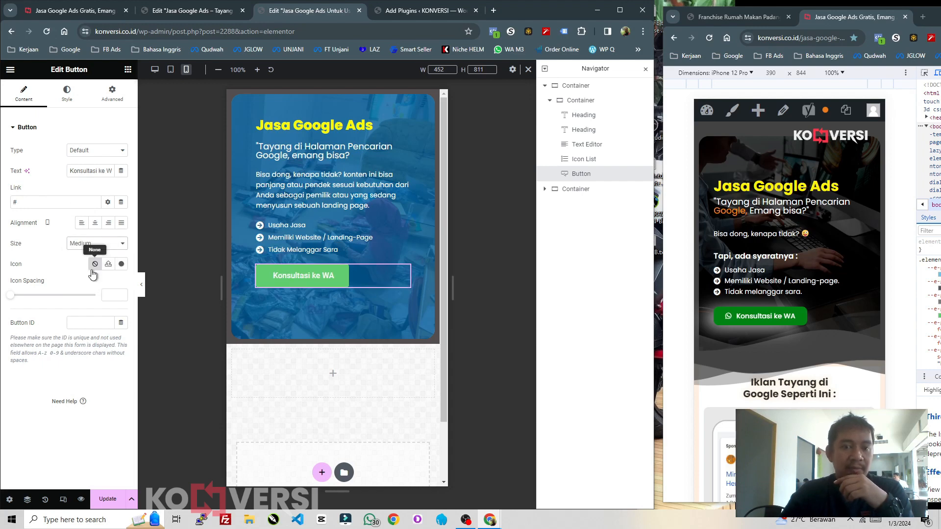
pyautogui.click(90, 246)
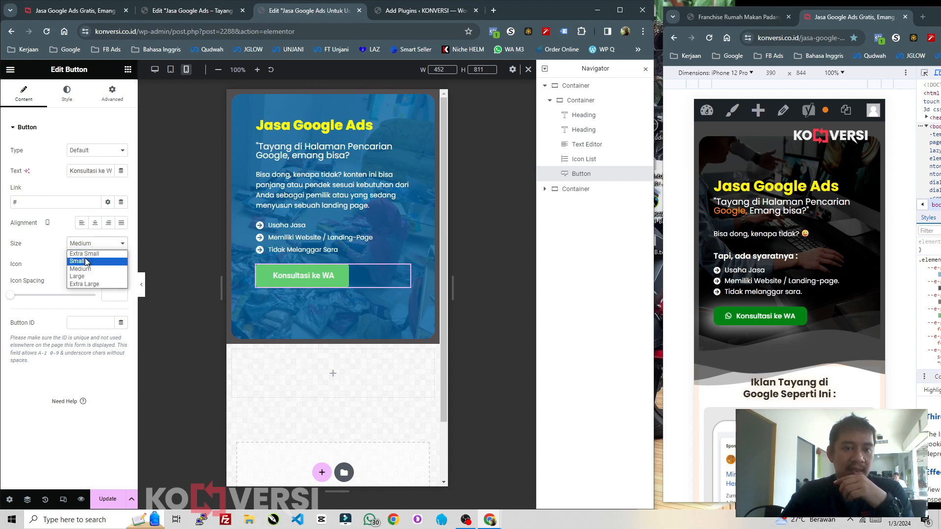
pyautogui.click(85, 259)
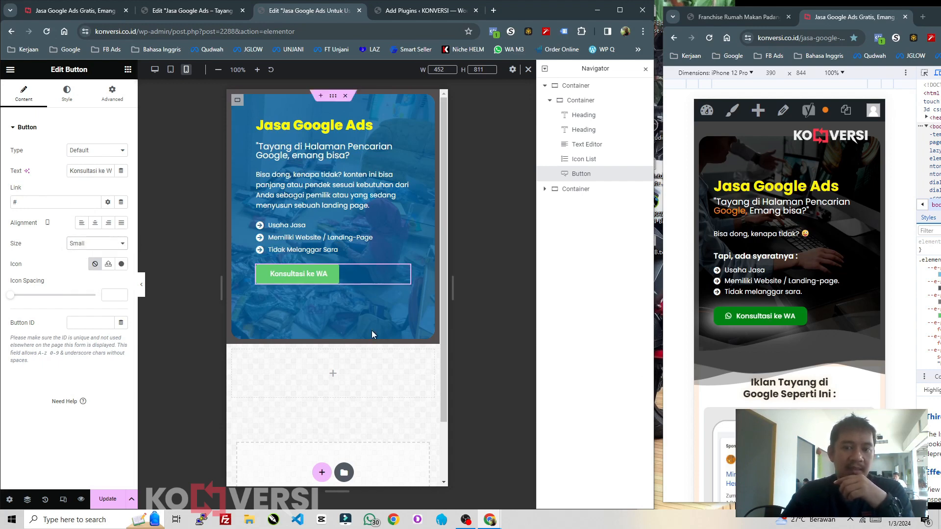
# Add the outline WhatsApp icon before the button's text, with an icon spacing of 10.
pyautogui.click(120, 265)
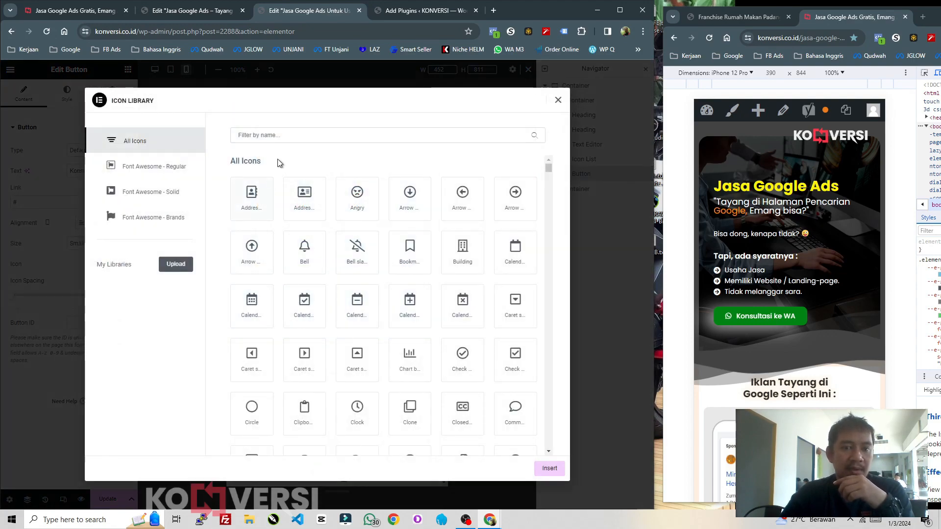
pyautogui.click(557, 100)
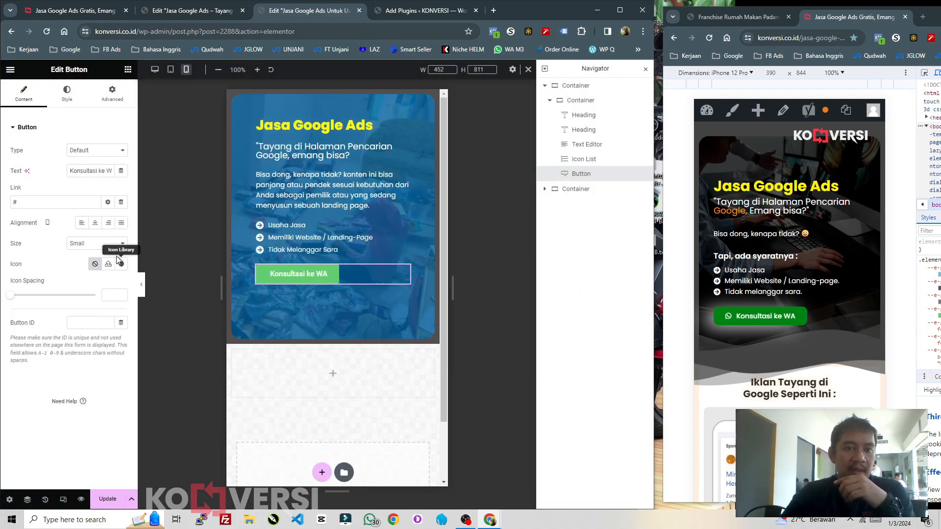
pyautogui.click(122, 265)
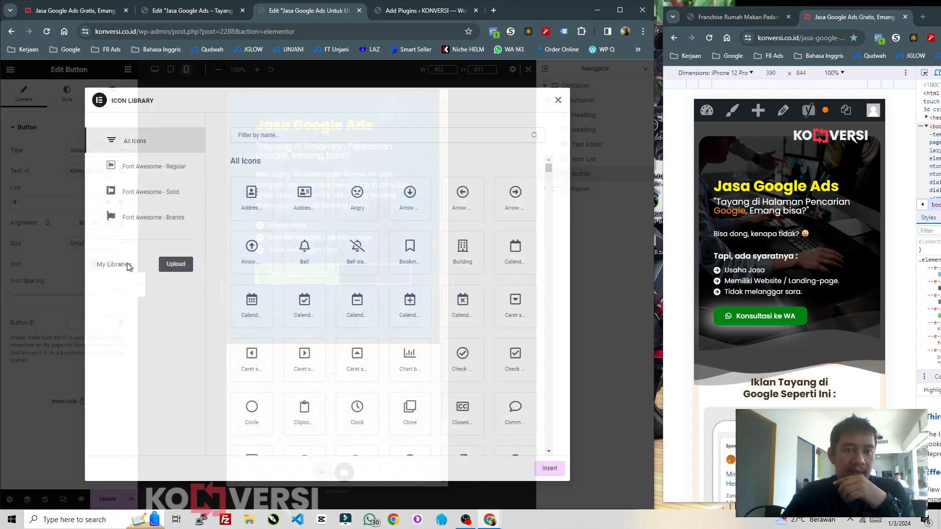
pyautogui.click(338, 134)
pyautogui.write('wha')
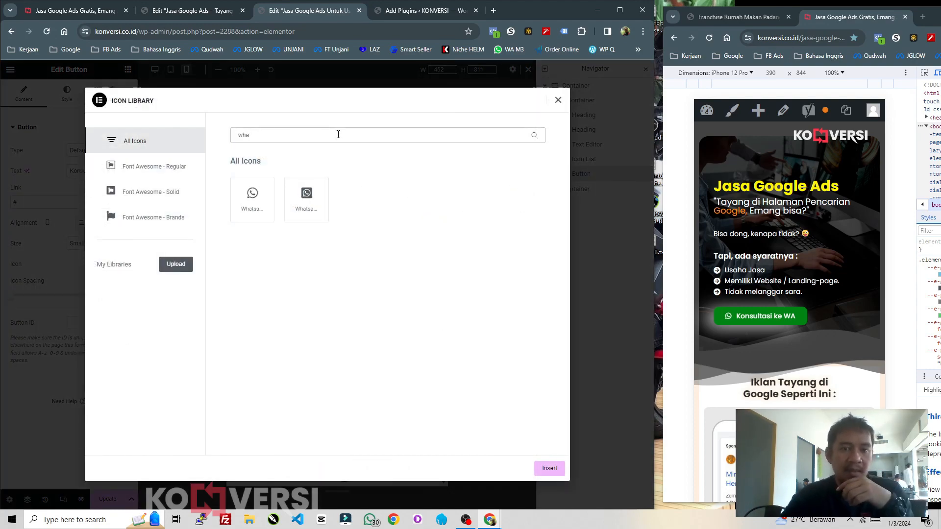
pyautogui.click(252, 193)
pyautogui.click(549, 469)
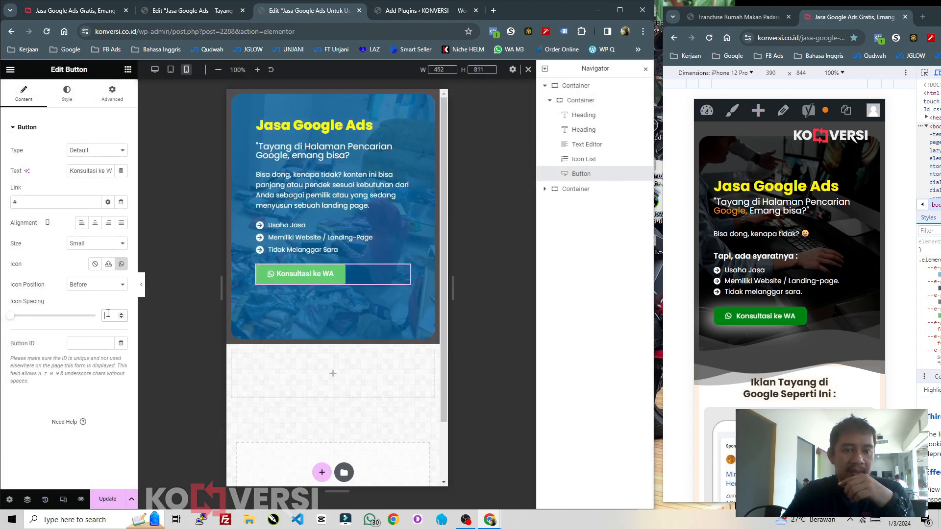
pyautogui.write('10')
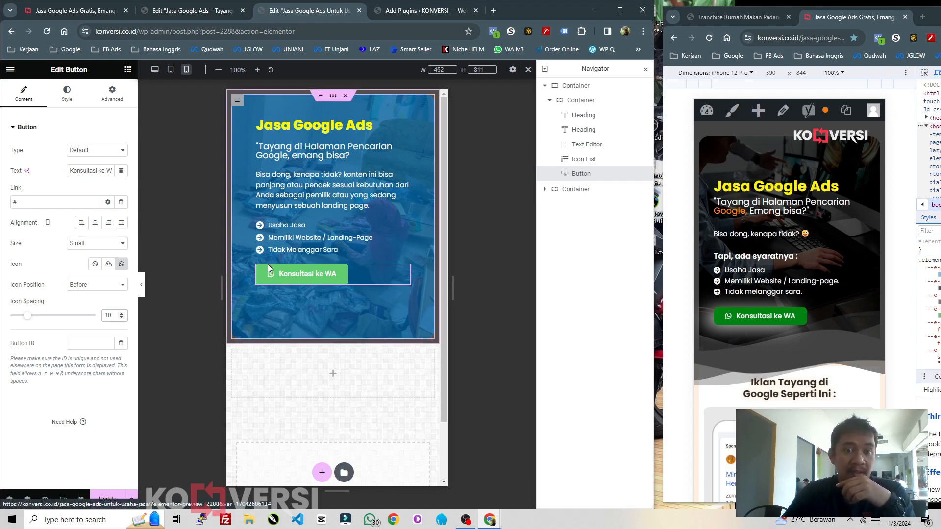
# Set the button text's typography to the Poppins font family at a size of 14 px.
pyautogui.click(66, 93)
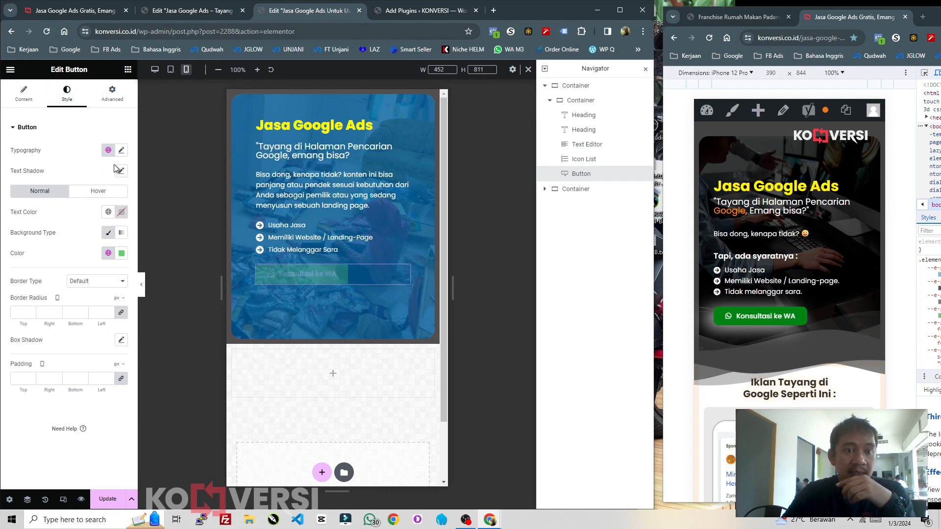
pyautogui.click(121, 150)
pyautogui.click(89, 197)
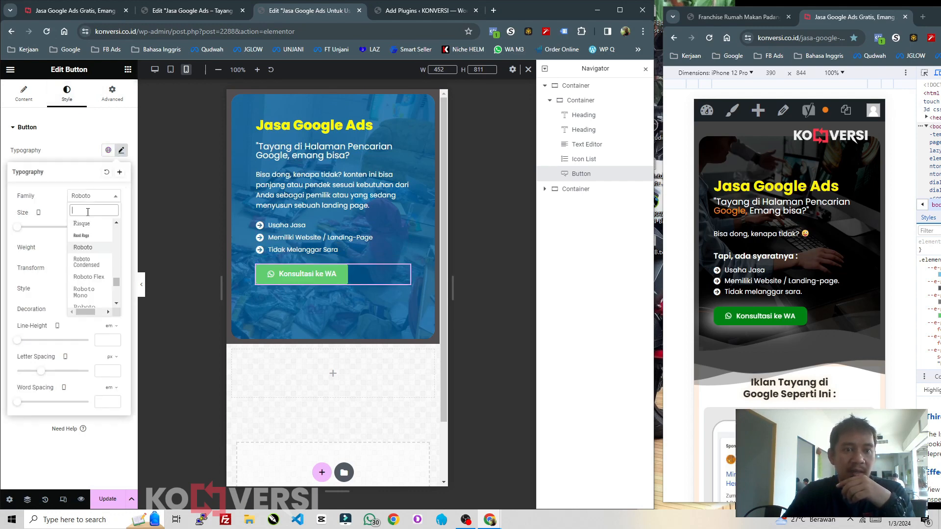
pyautogui.write('popp')
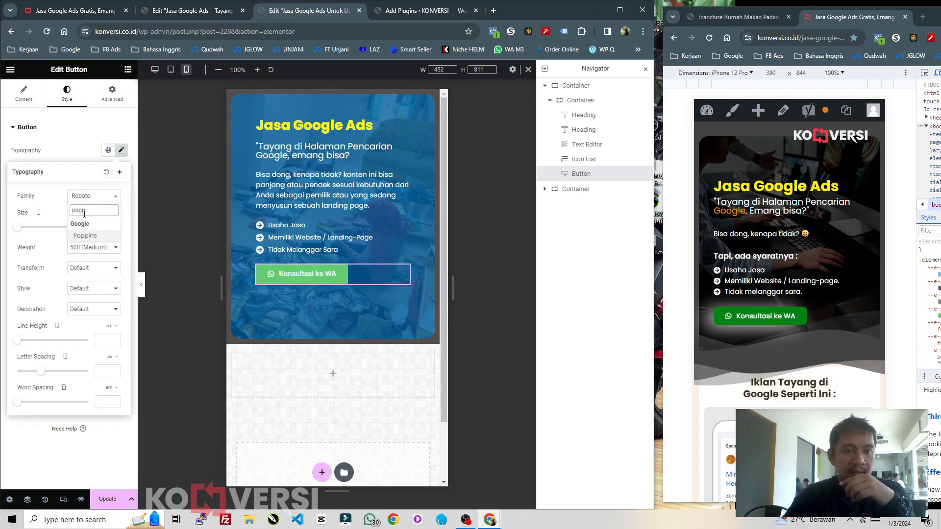
pyautogui.click(85, 238)
pyautogui.click(106, 228)
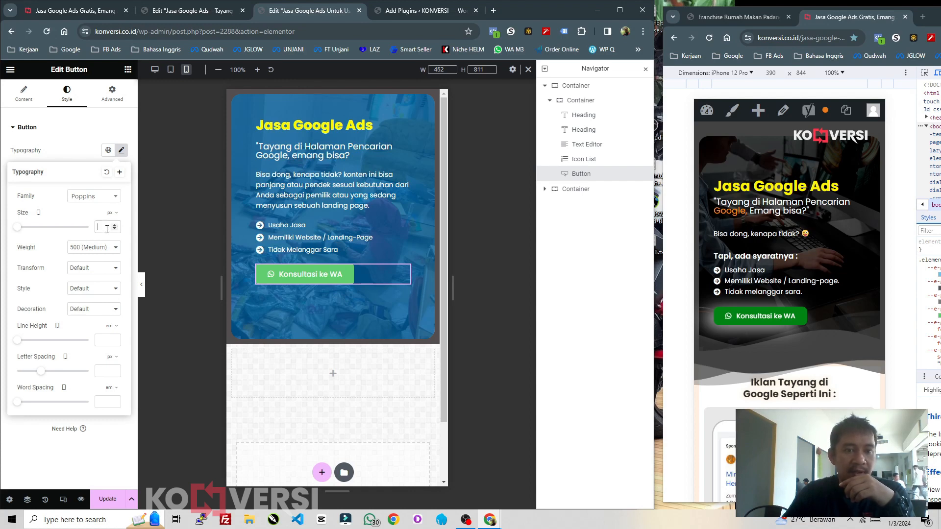
pyautogui.write('14')
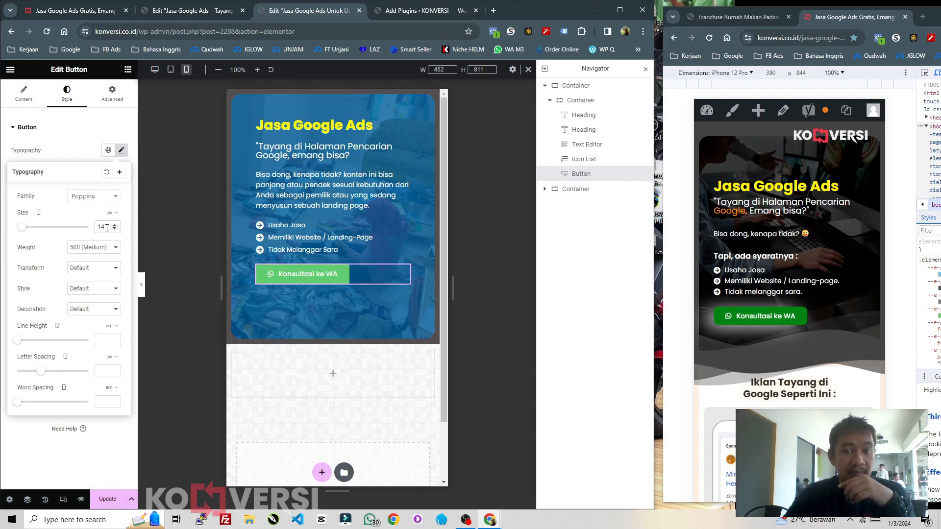
pyautogui.click(84, 155)
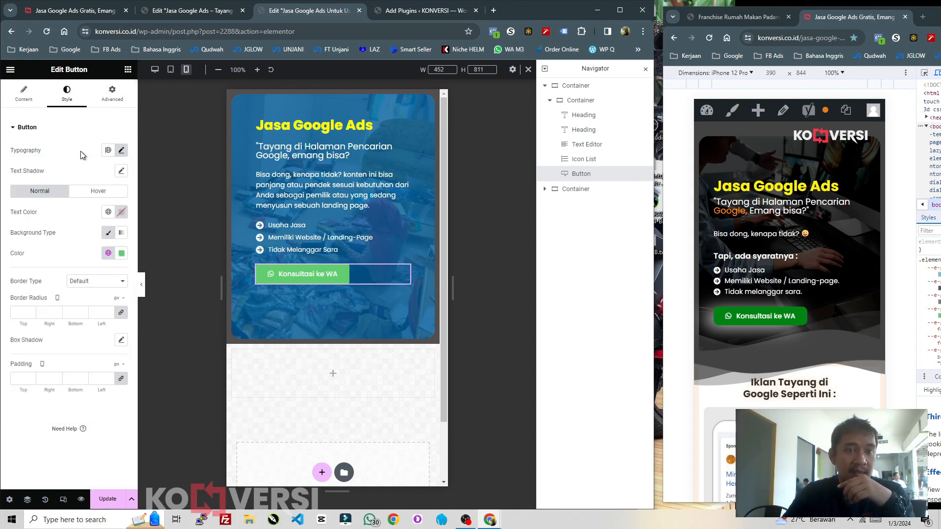
# Try out orange (#FFA300) as the button's background color.
pyautogui.click(123, 258)
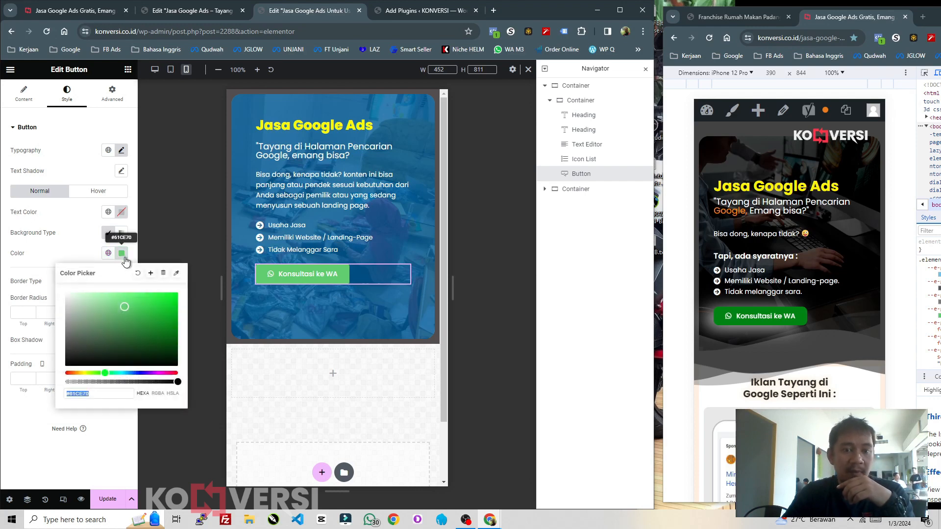
pyautogui.click(84, 373)
pyautogui.moveTo(84, 373); pyautogui.dragTo(77, 373)
pyautogui.moveTo(162, 307); pyautogui.dragTo(184, 289)
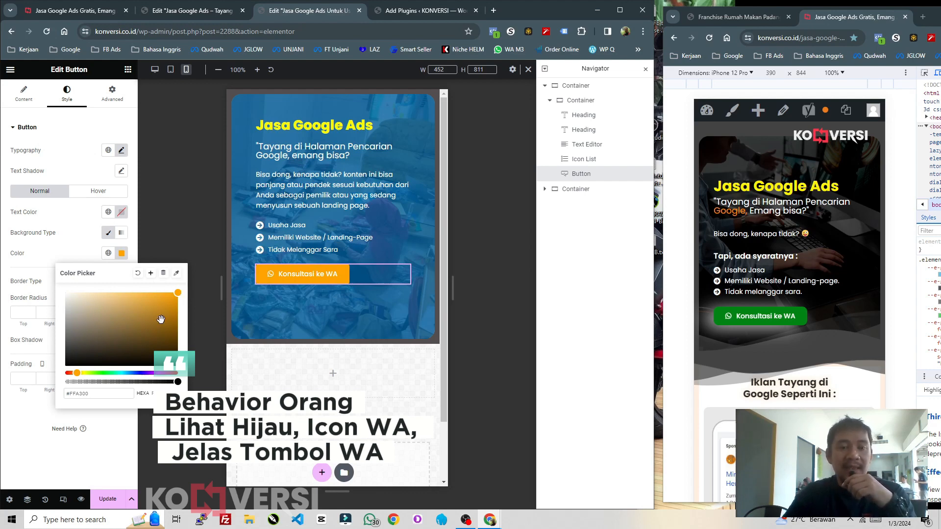
# Set the button's background color to a darker green (#03B134).
pyautogui.moveTo(98, 372); pyautogui.dragTo(108, 373)
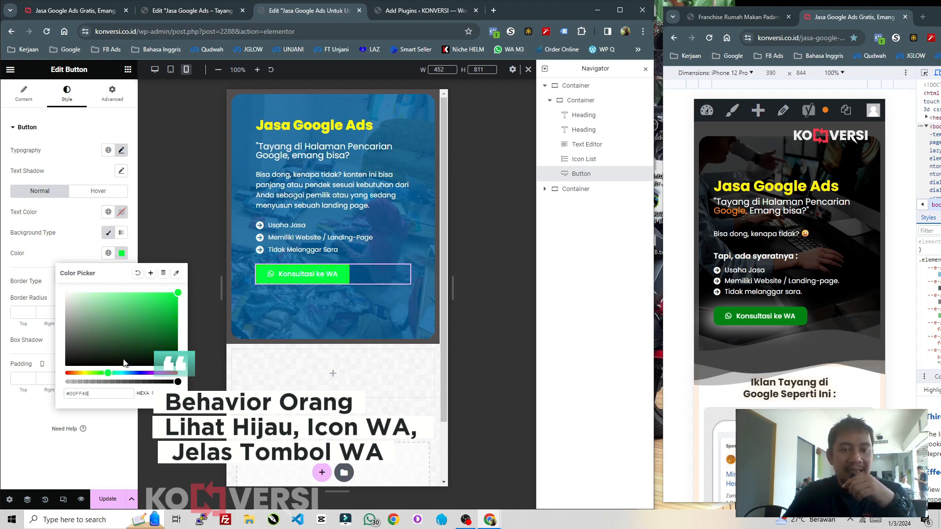
pyautogui.moveTo(177, 317)
pyautogui.mouseDown()
pyautogui.moveTo(178, 327)
pyautogui.moveTo(177, 315)
pyautogui.mouseUp()
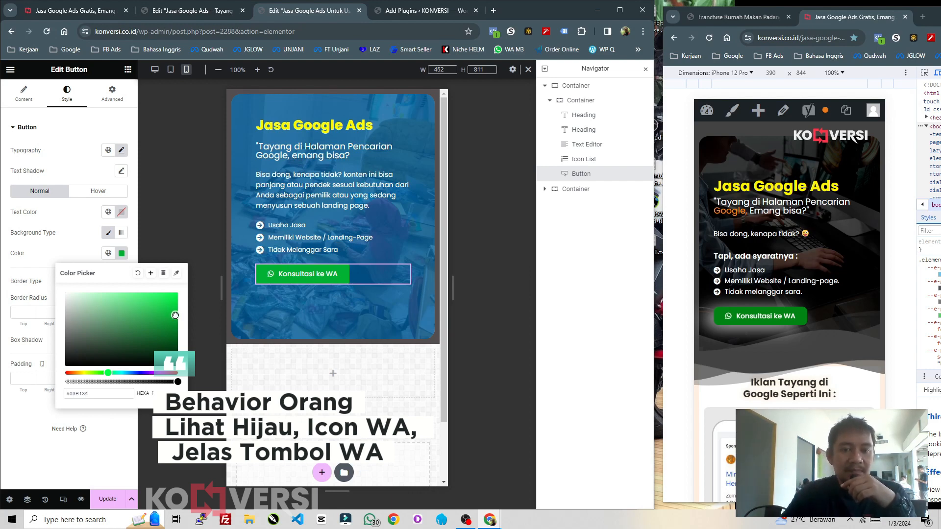
pyautogui.click(119, 428)
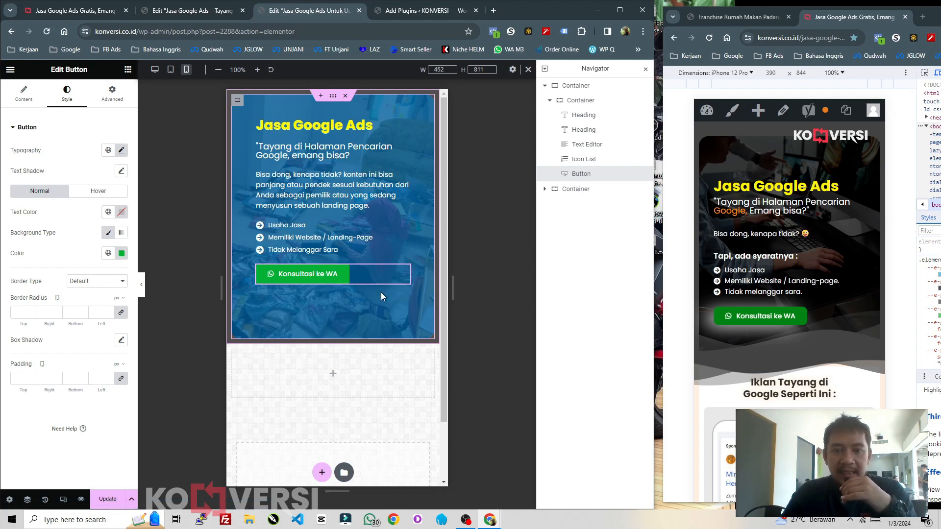
# Give the button a box shadow in fully opaque white, rgba(255, 255, 255, 1).
pyautogui.click(121, 340)
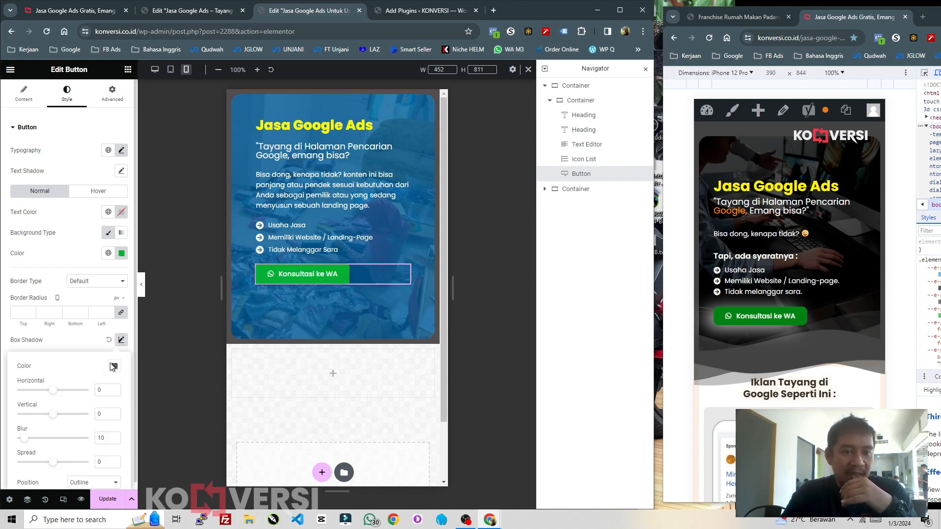
pyautogui.click(114, 366)
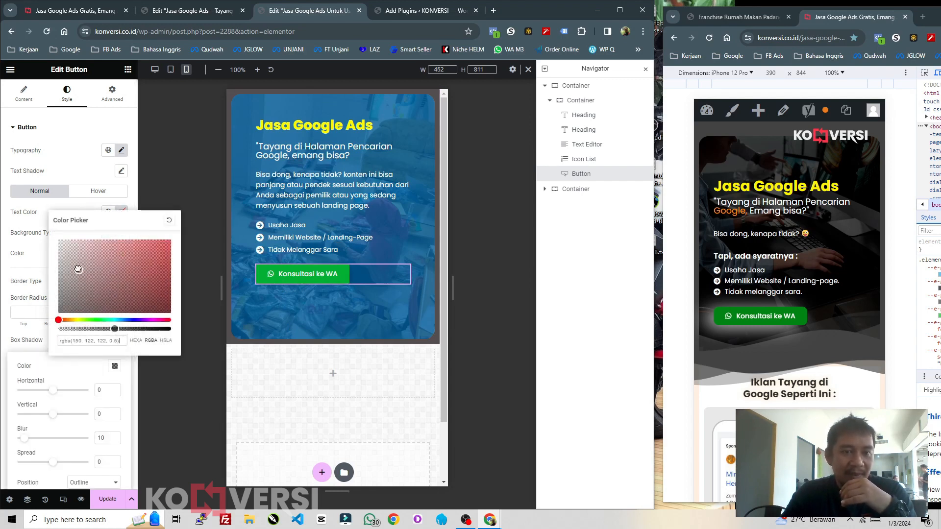
pyautogui.moveTo(115, 329); pyautogui.dragTo(171, 329)
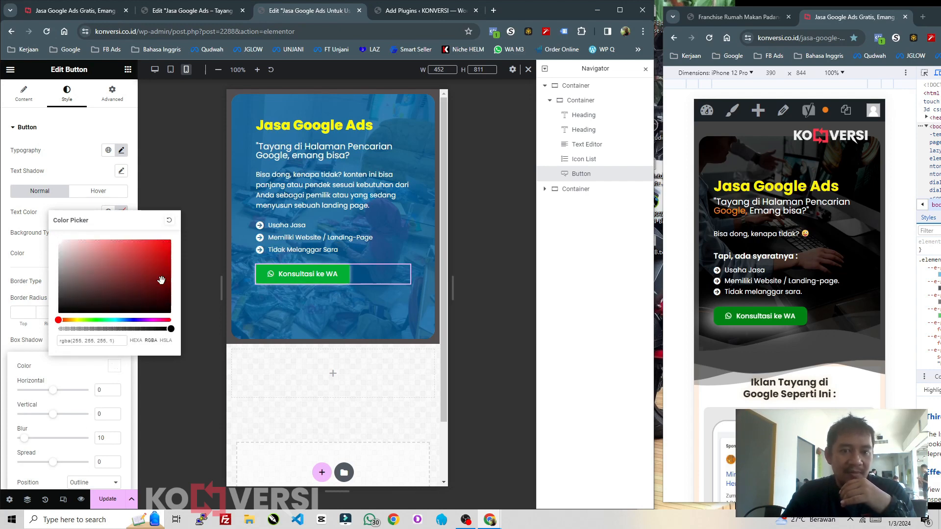
# Set the button's box shadow to horizontal 5, vertical 4, blur 34 and spread 5.
pyautogui.click(37, 345)
pyautogui.click(121, 341)
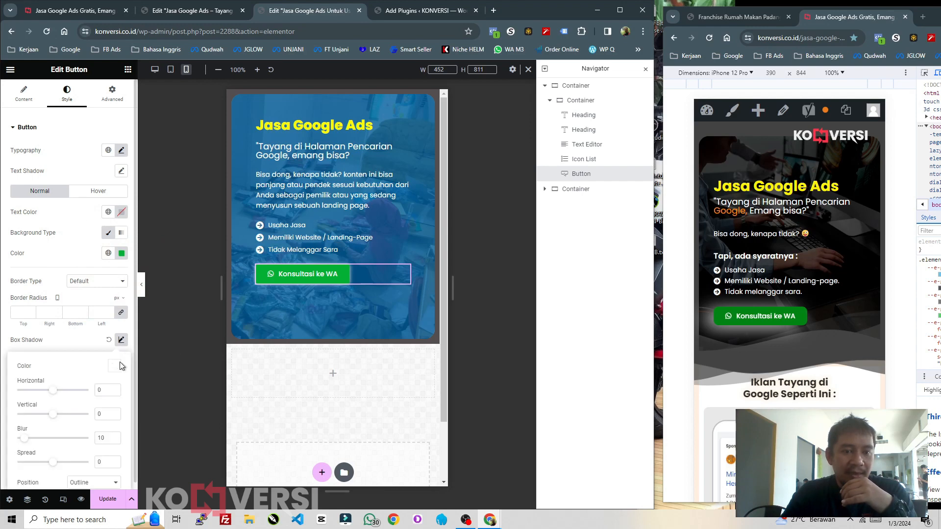
pyautogui.moveTo(54, 418); pyautogui.dragTo(59, 392)
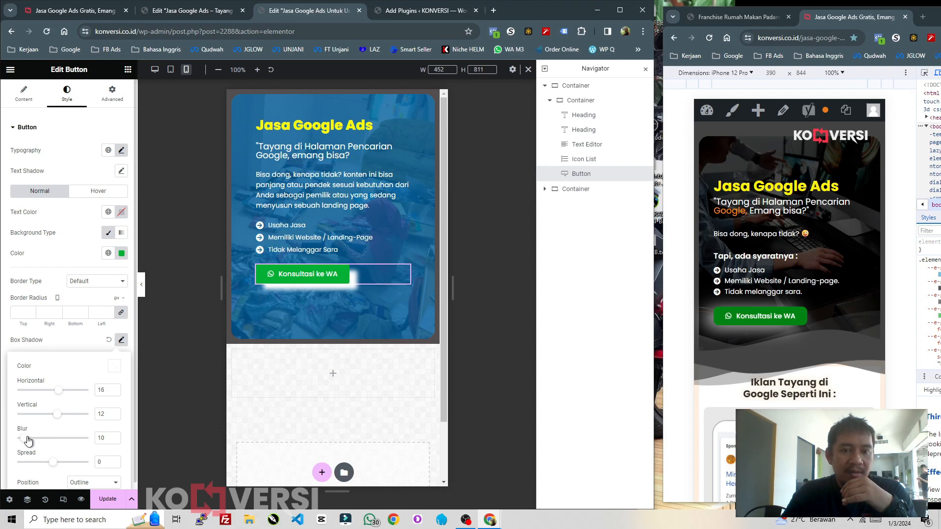
pyautogui.moveTo(28, 441); pyautogui.dragTo(56, 472)
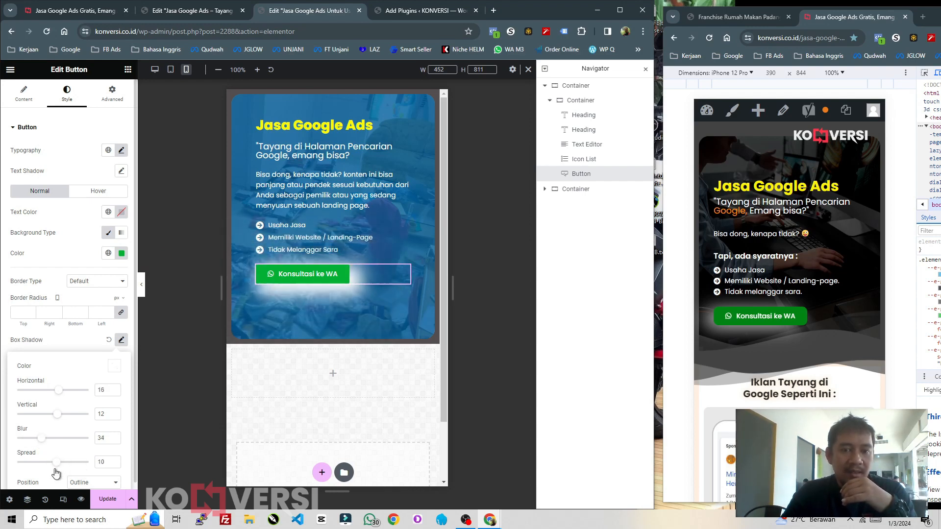
pyautogui.scroll(-1, 69, 468)
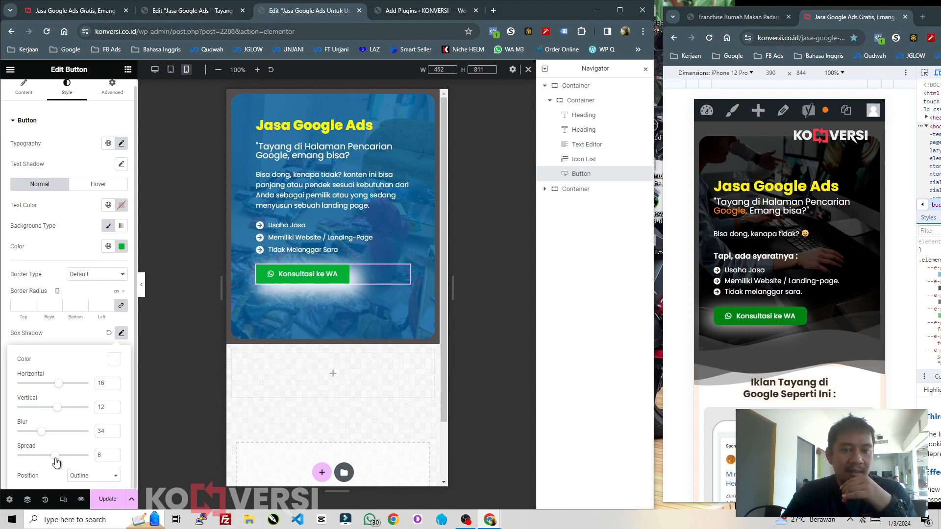
pyautogui.moveTo(57, 460); pyautogui.dragTo(55, 460)
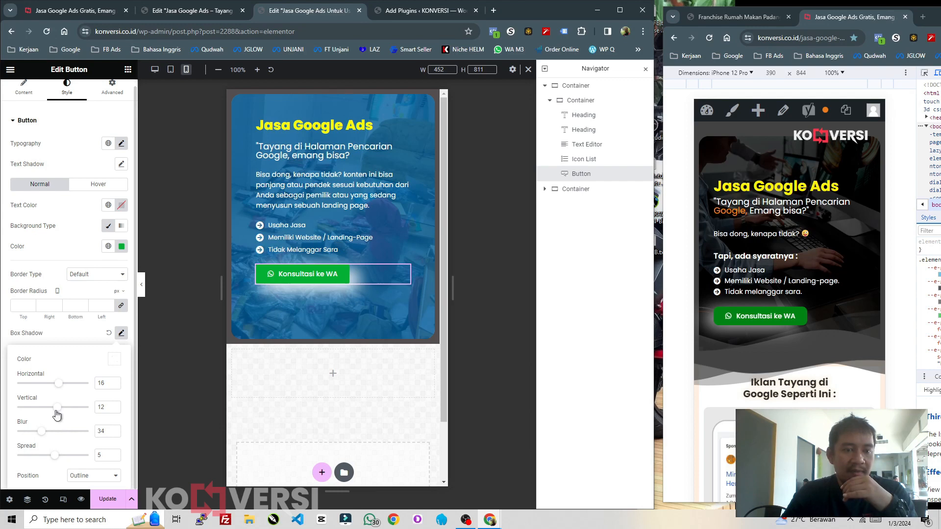
pyautogui.moveTo(57, 407); pyautogui.dragTo(54, 385)
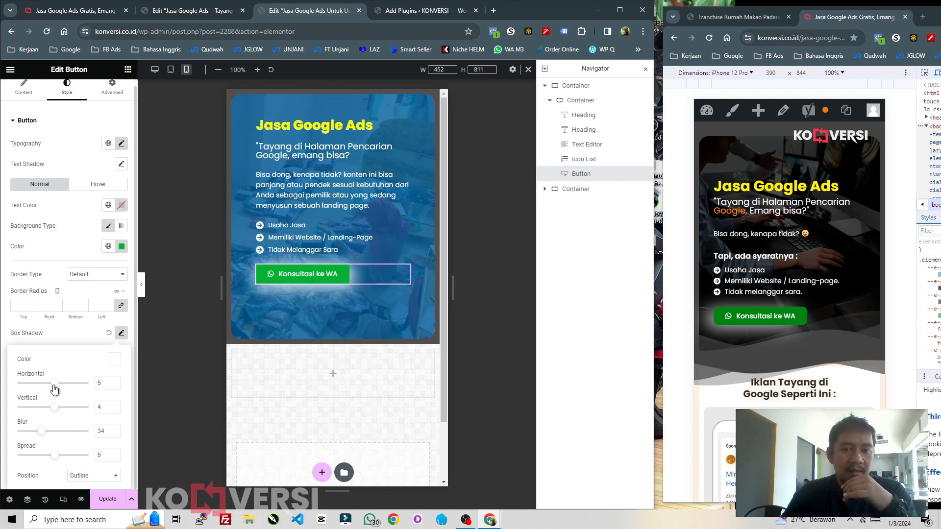
pyautogui.click(67, 342)
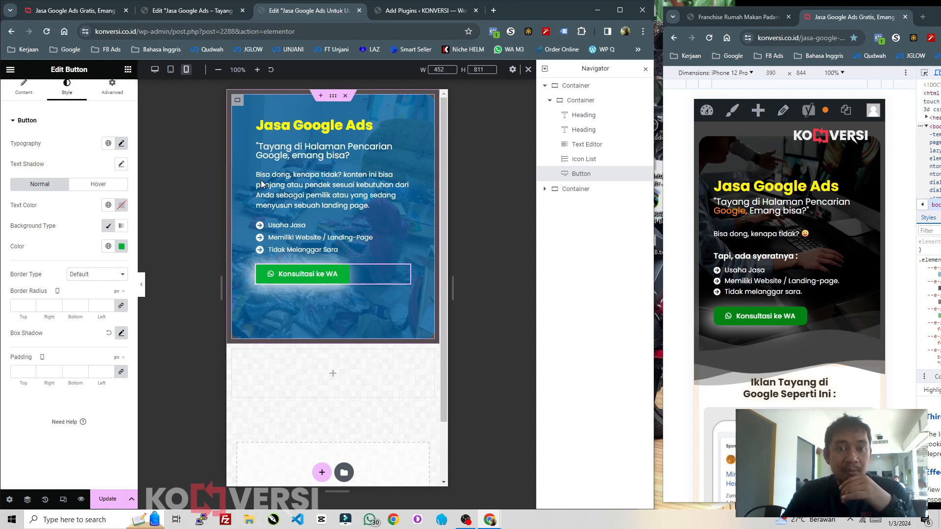
pyautogui.click(334, 101)
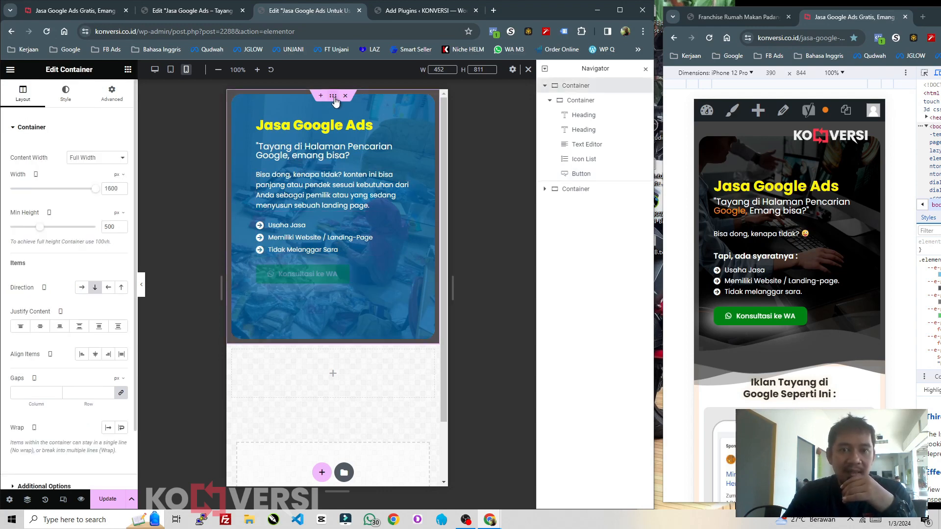
pyautogui.click(581, 102)
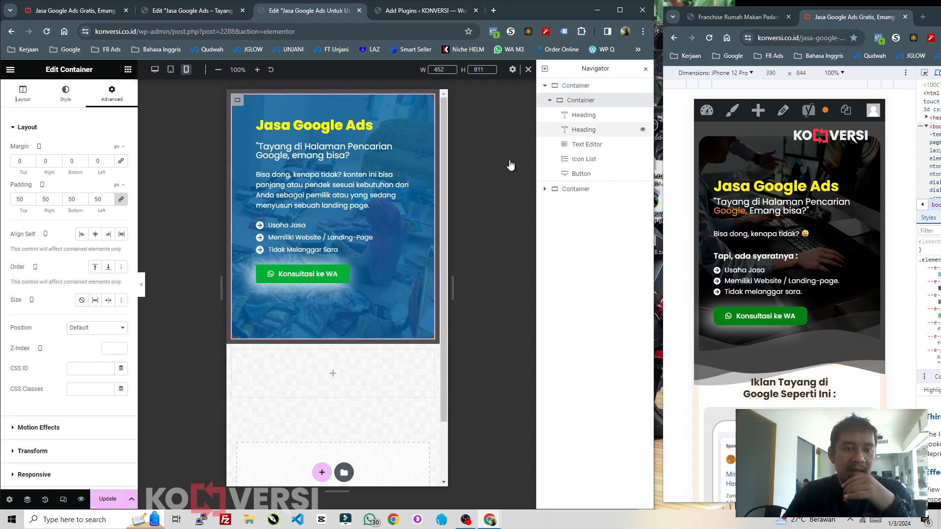
pyautogui.scroll(-3, 83, 237)
pyautogui.scroll(3, 84, 240)
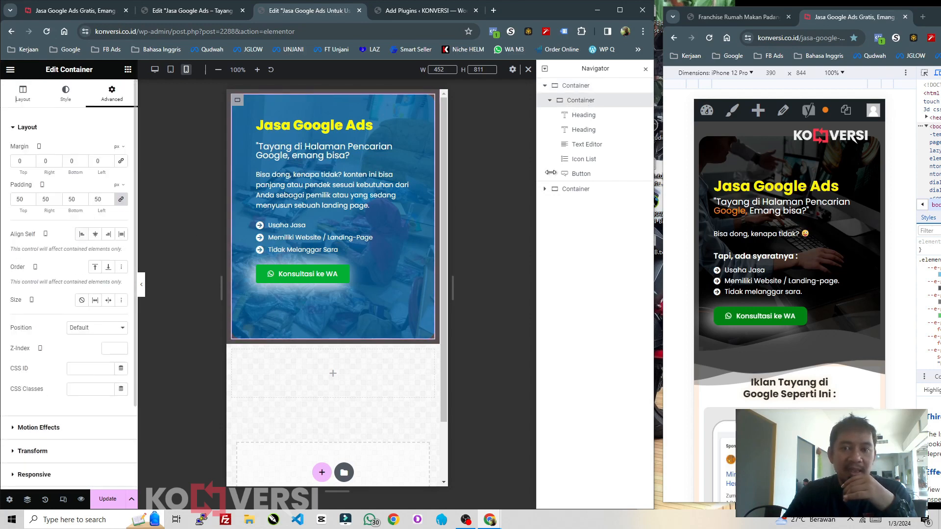
# Add a Mountains shape divider to the outer container's bottom edge with a width of 140 and a height of 83.
pyautogui.click(567, 89)
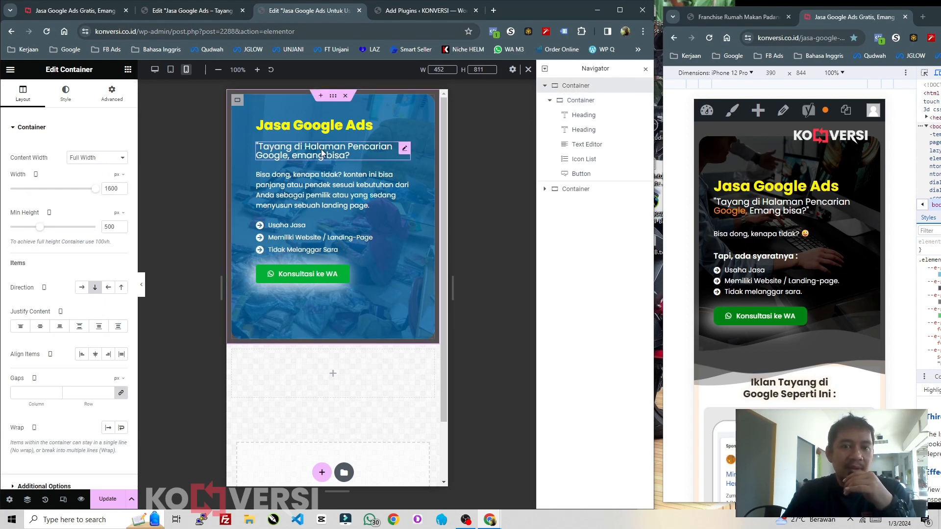
pyautogui.click(66, 96)
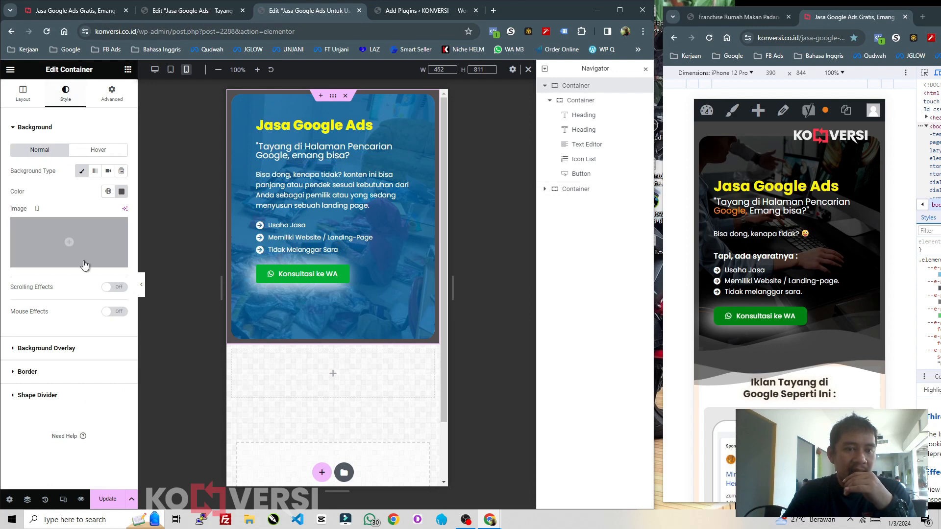
pyautogui.click(35, 398)
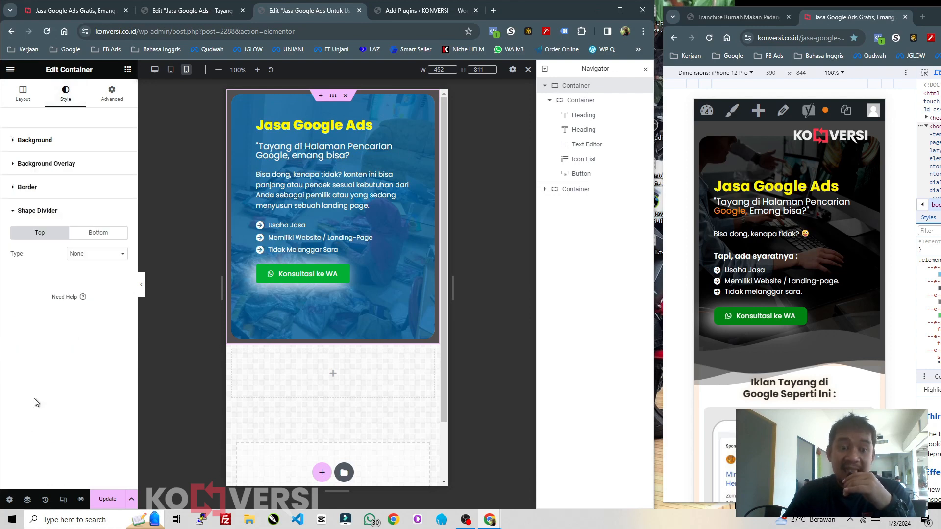
pyautogui.click(98, 233)
pyautogui.click(98, 254)
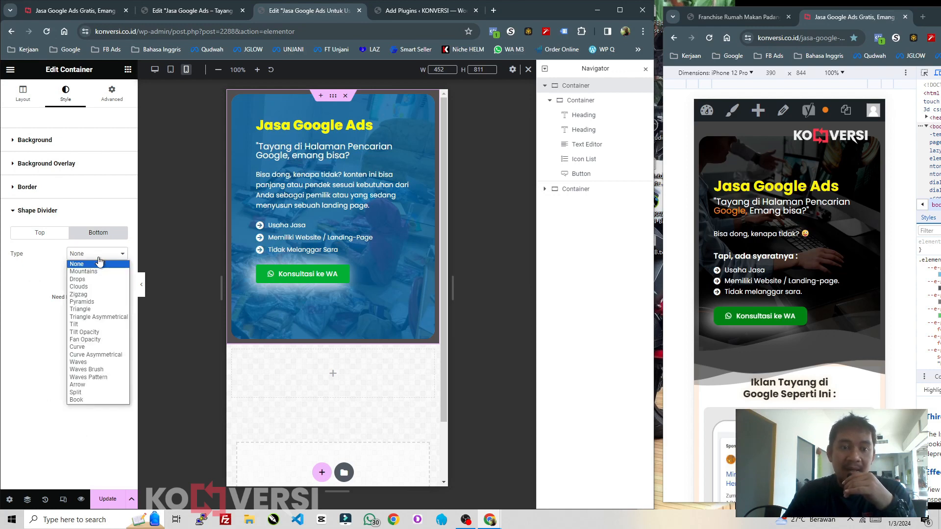
pyautogui.click(84, 272)
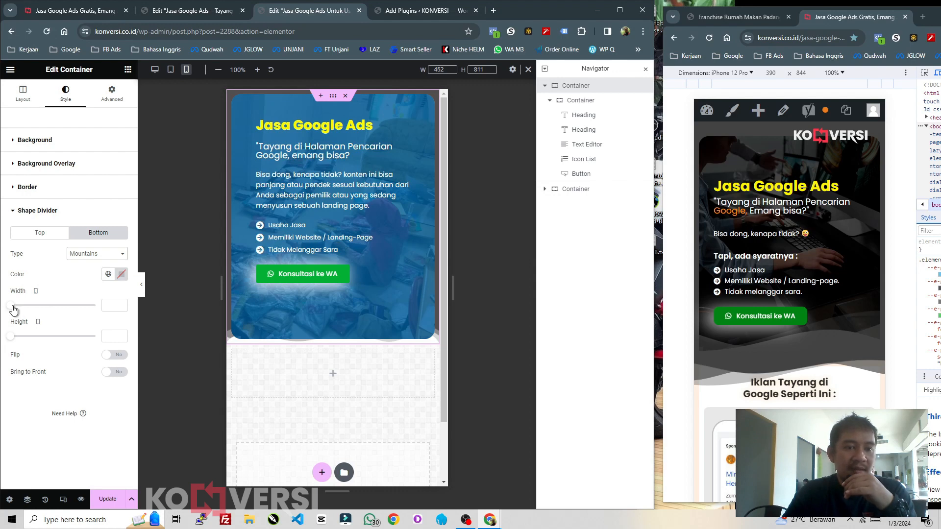
pyautogui.moveTo(11, 306); pyautogui.dragTo(24, 344)
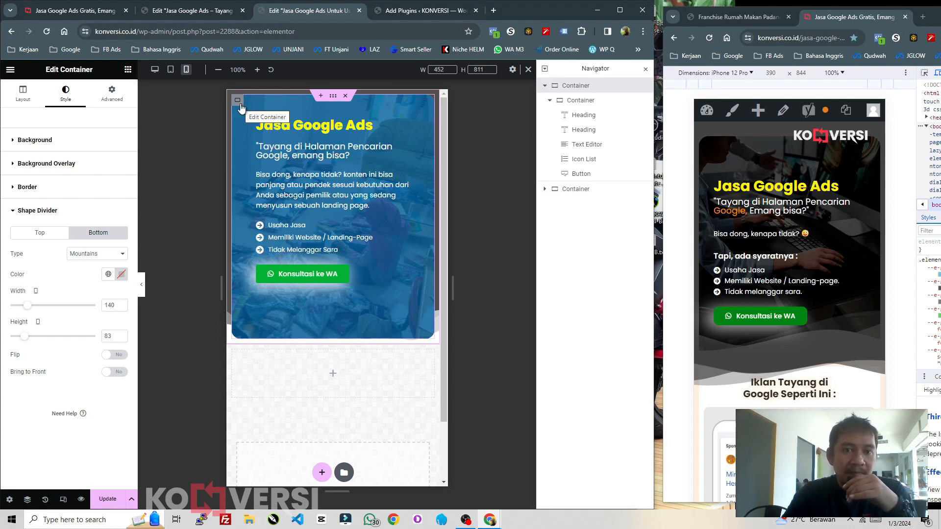
# Add a Mountains shape divider to the bottom edge of the inner container with a width of 167.
pyautogui.click(240, 107)
pyautogui.scroll(-2, 54, 276)
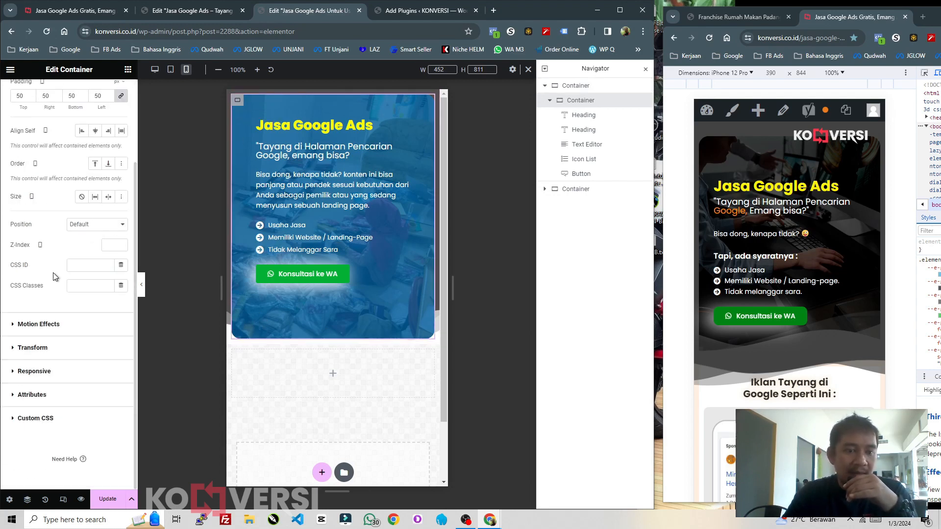
pyautogui.scroll(2, 60, 183)
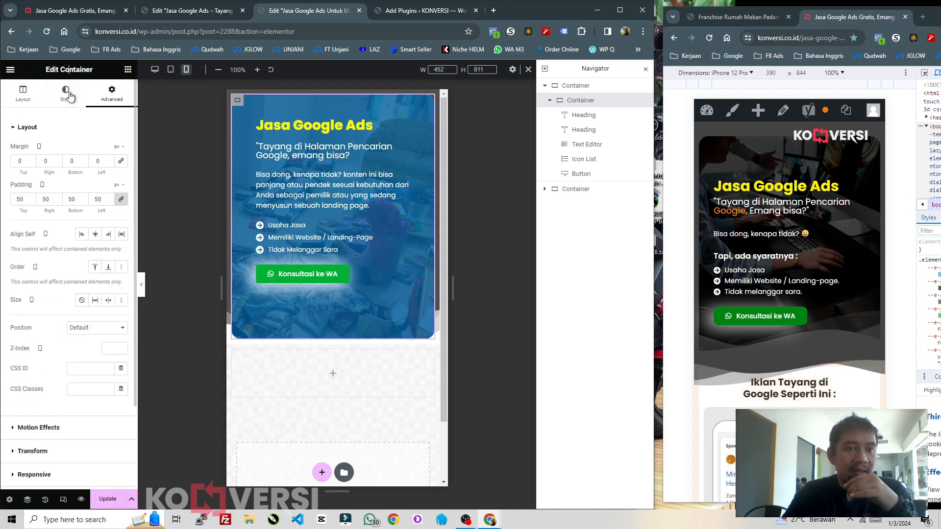
pyautogui.click(67, 93)
pyautogui.scroll(-2, 75, 321)
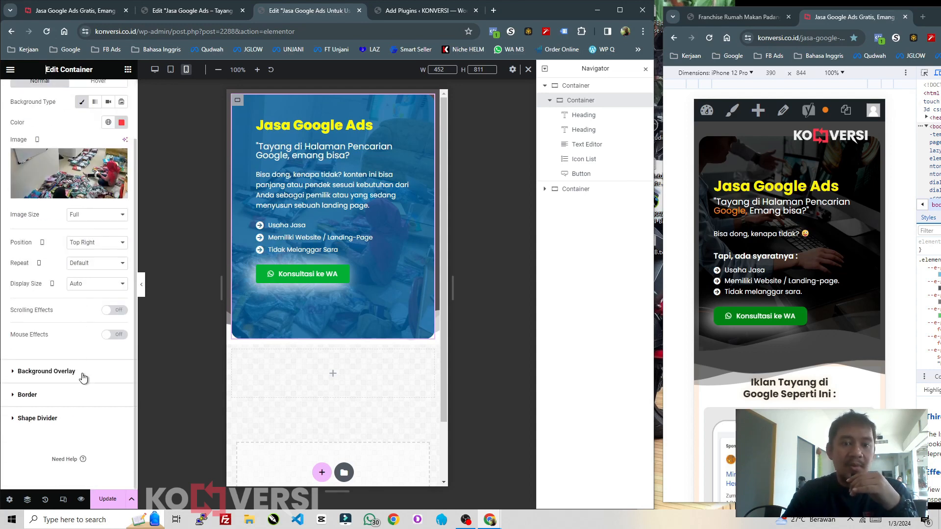
pyautogui.click(69, 419)
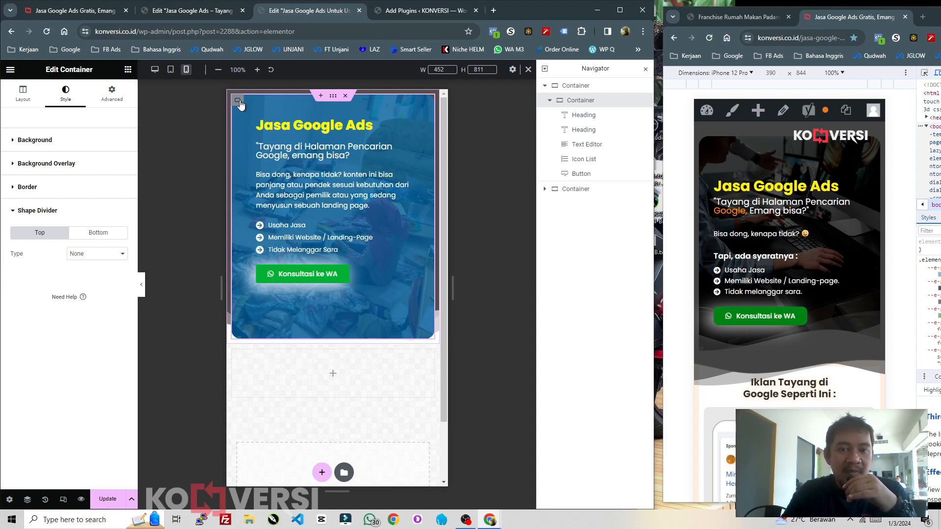
pyautogui.click(98, 234)
pyautogui.click(101, 254)
pyautogui.click(99, 272)
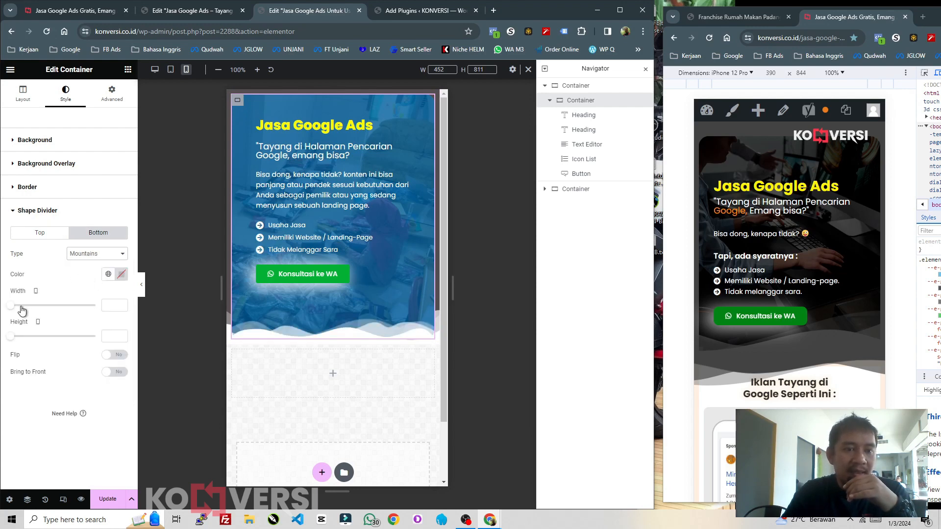
pyautogui.moveTo(10, 306); pyautogui.dragTo(36, 314)
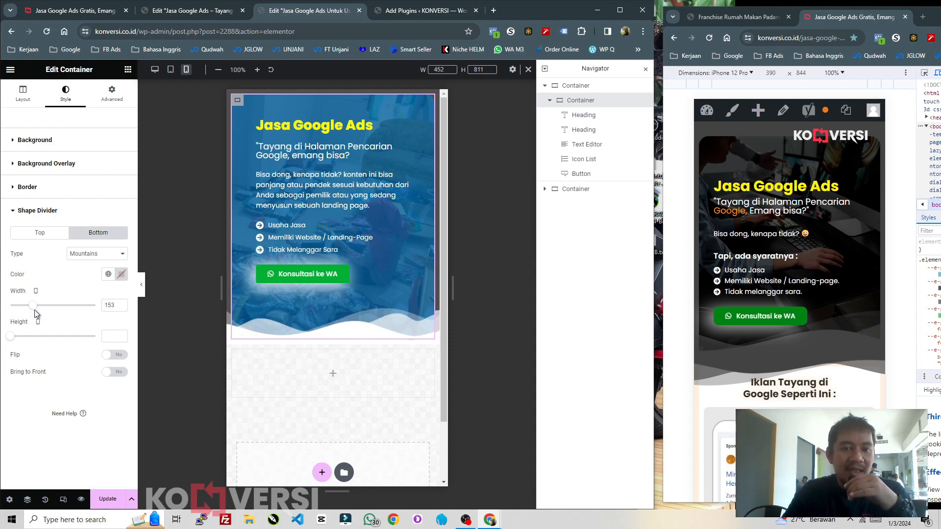
pyautogui.moveTo(35, 311); pyautogui.dragTo(42, 312)
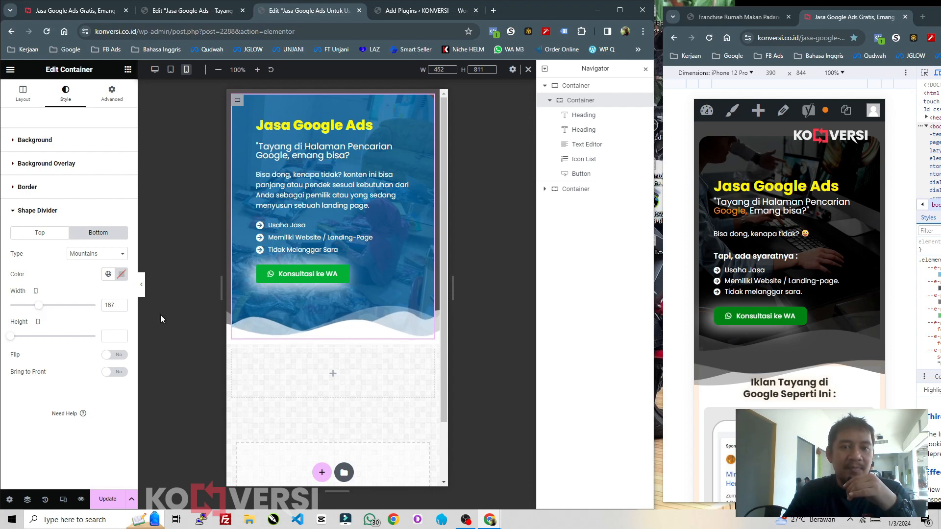
pyautogui.scroll(-2, 304, 230)
pyautogui.scroll(2, 313, 235)
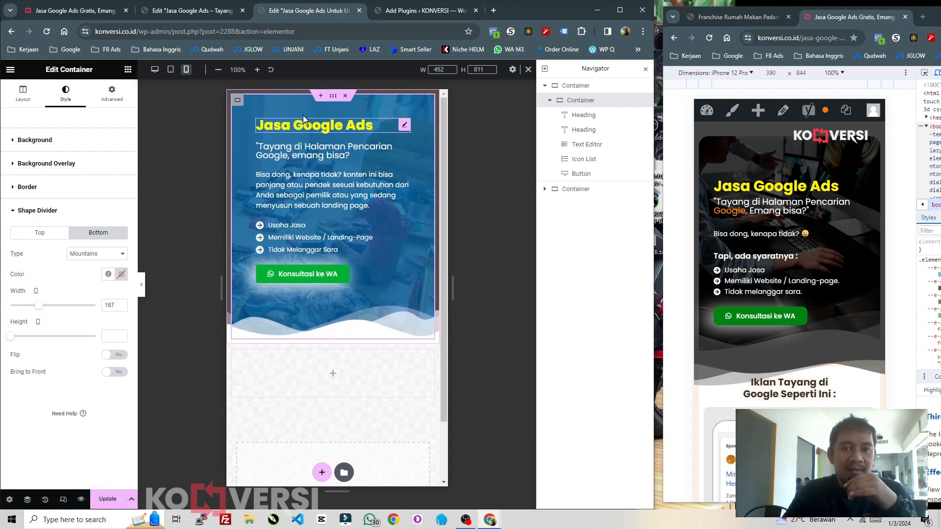
pyautogui.click(372, 398)
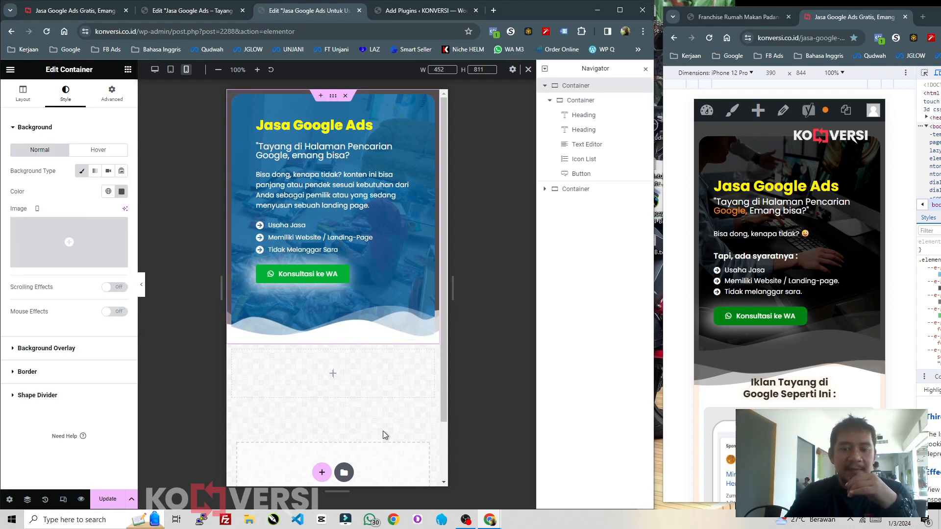
pyautogui.click(466, 519)
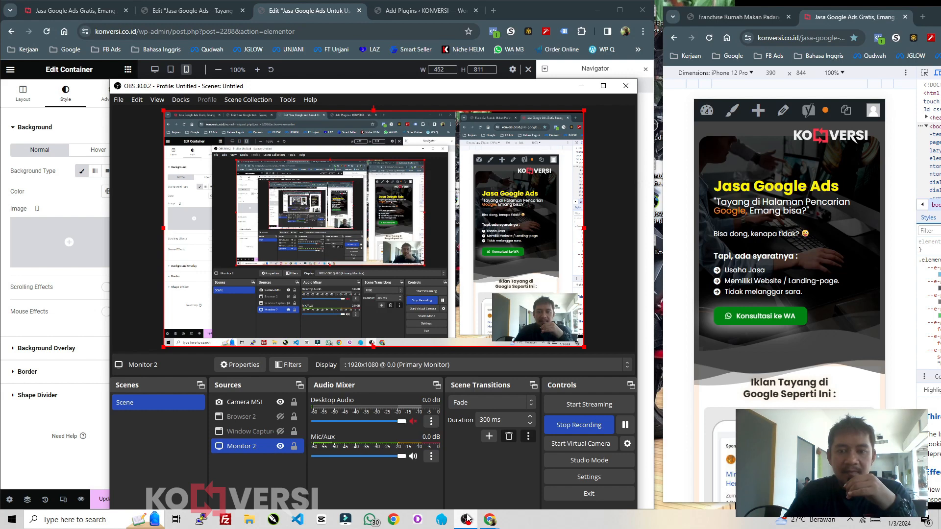